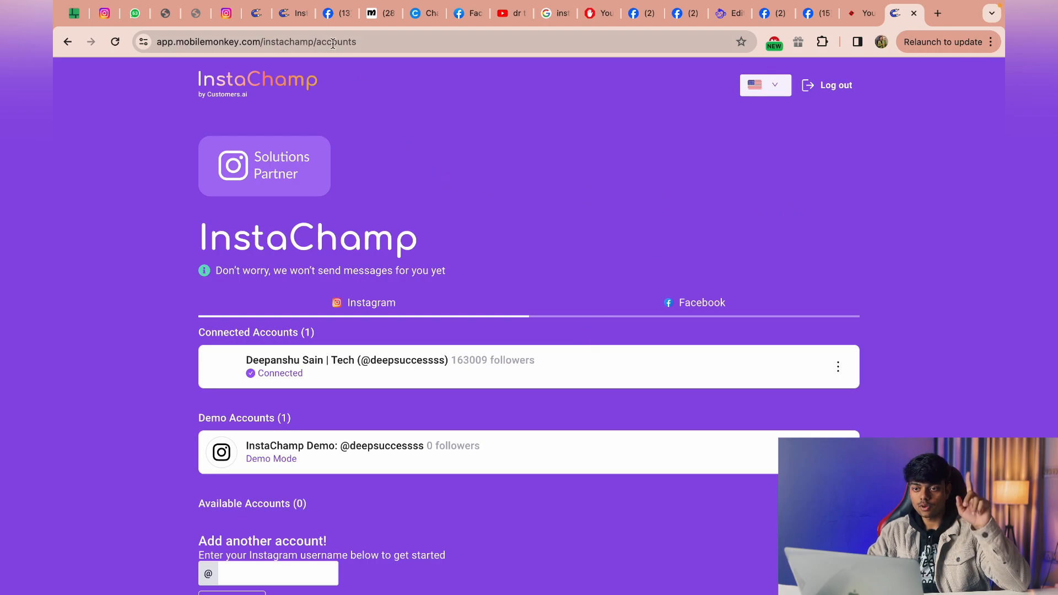
Switch to Facebook and open the linked Instagram account settings of the first managed Page.
left_click(336, 13)
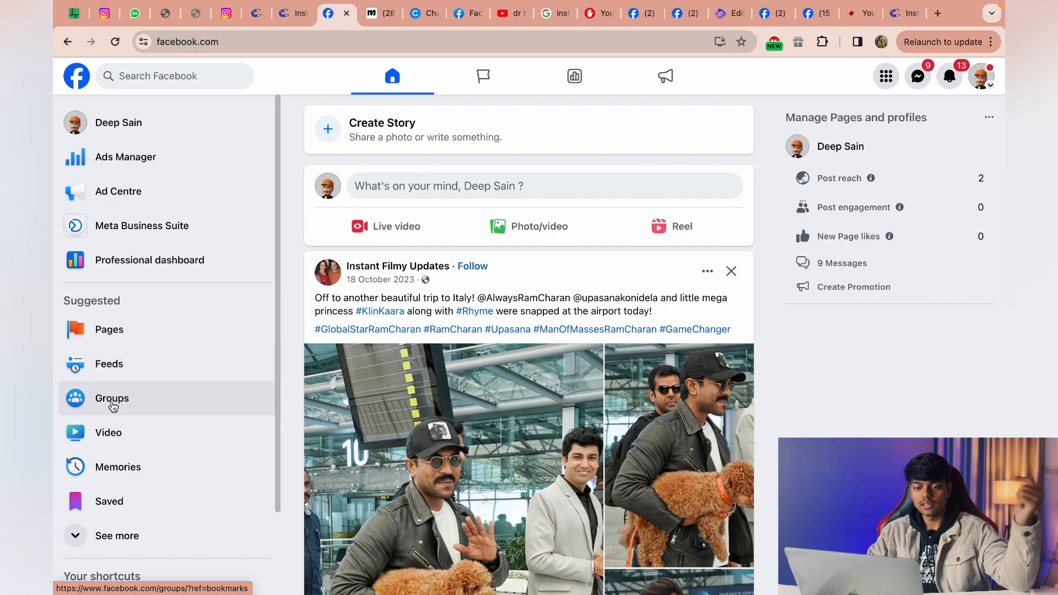
left_click(176, 342)
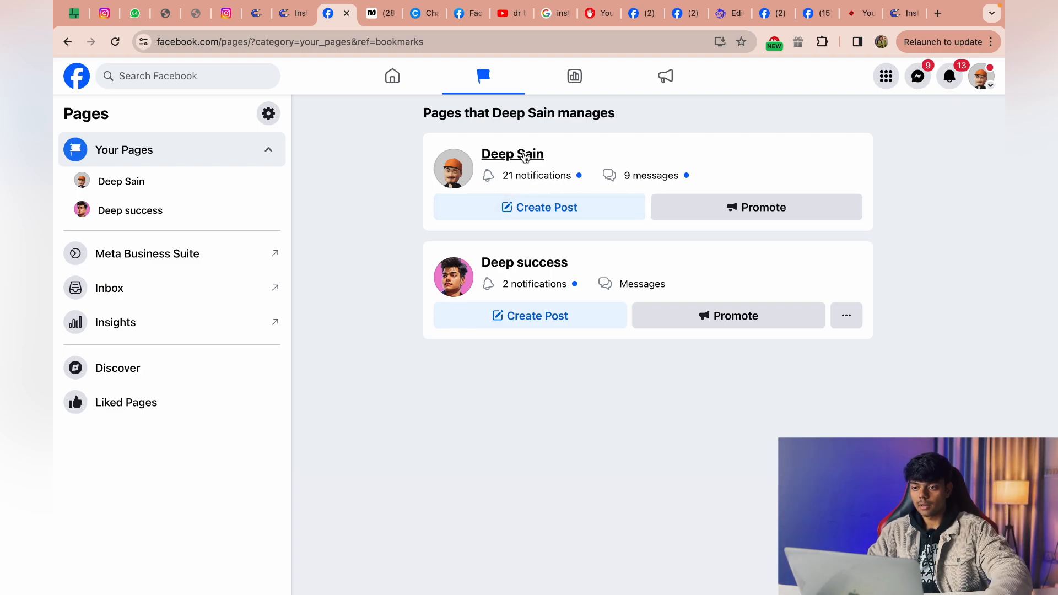
left_click(524, 152)
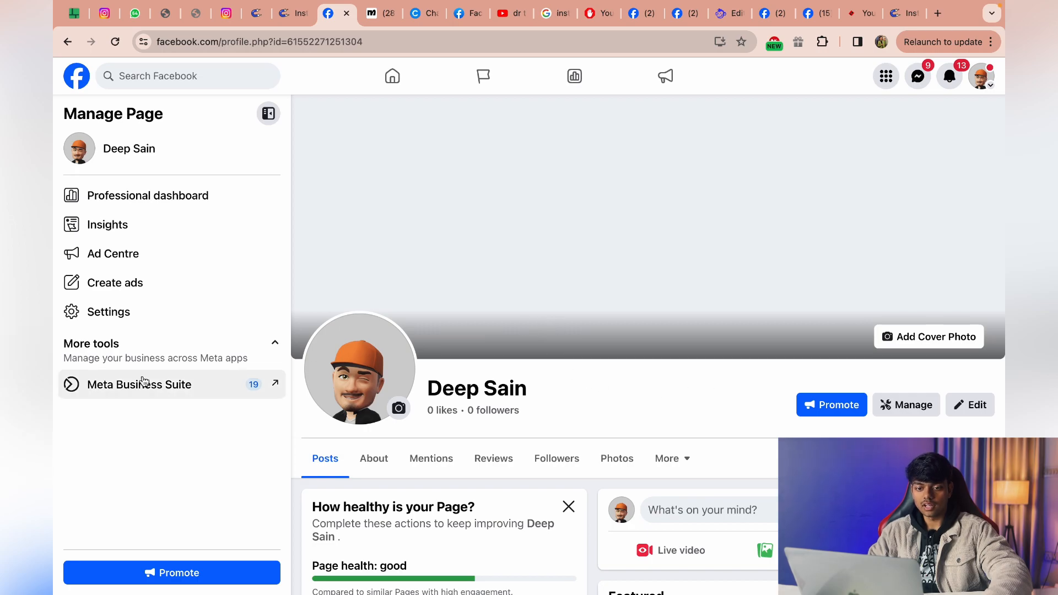
left_click(136, 324)
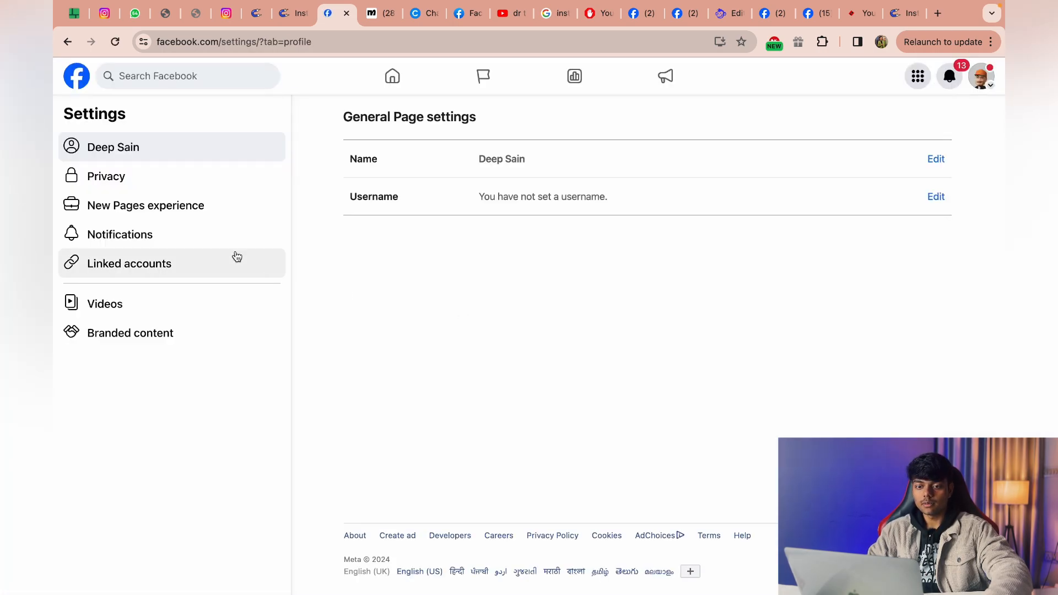
left_click(199, 265)
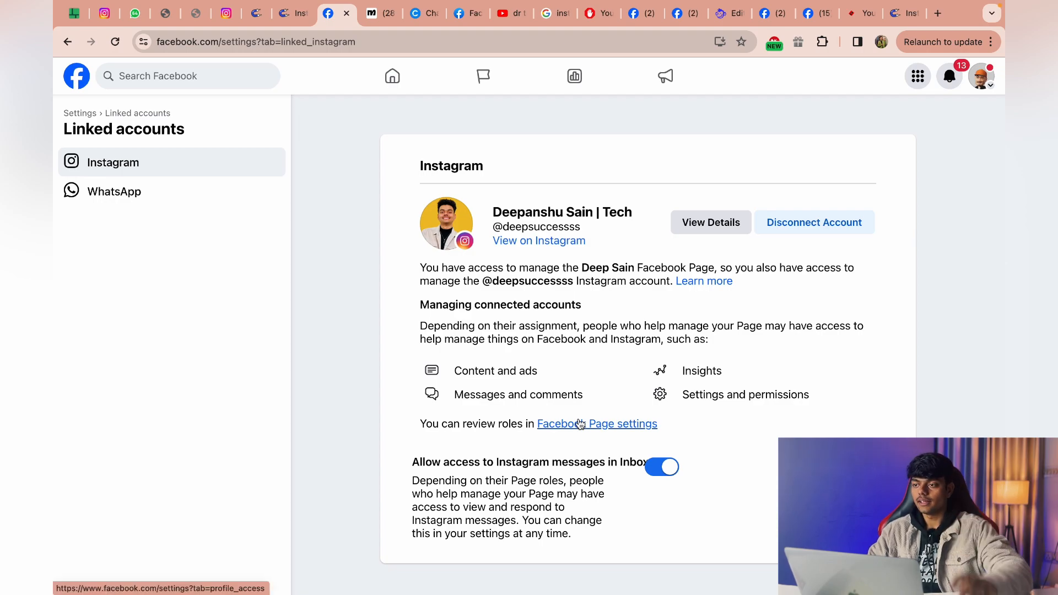
Switch back to InstaChamp, open the connected Instagram account and review its autoresponder sections down to Post Comments.
left_click(898, 14)
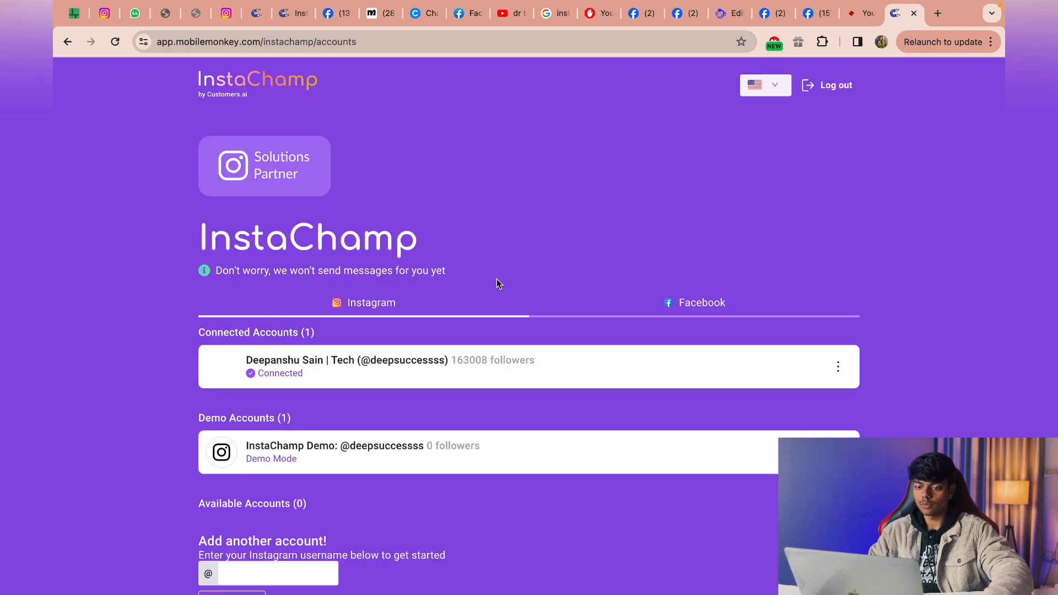
left_click(628, 384)
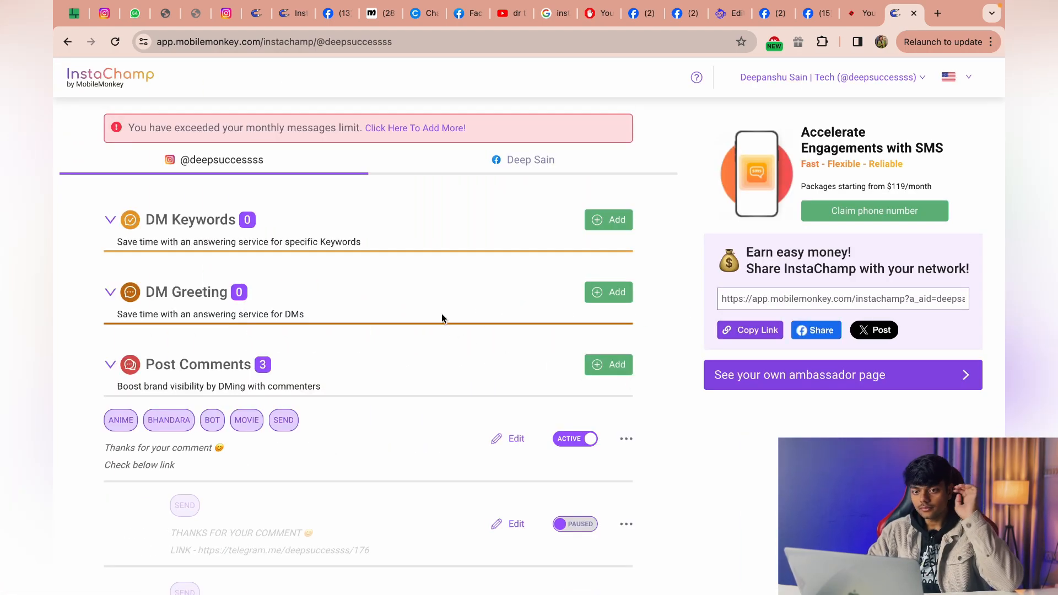
scroll(468, 260, "down", 2)
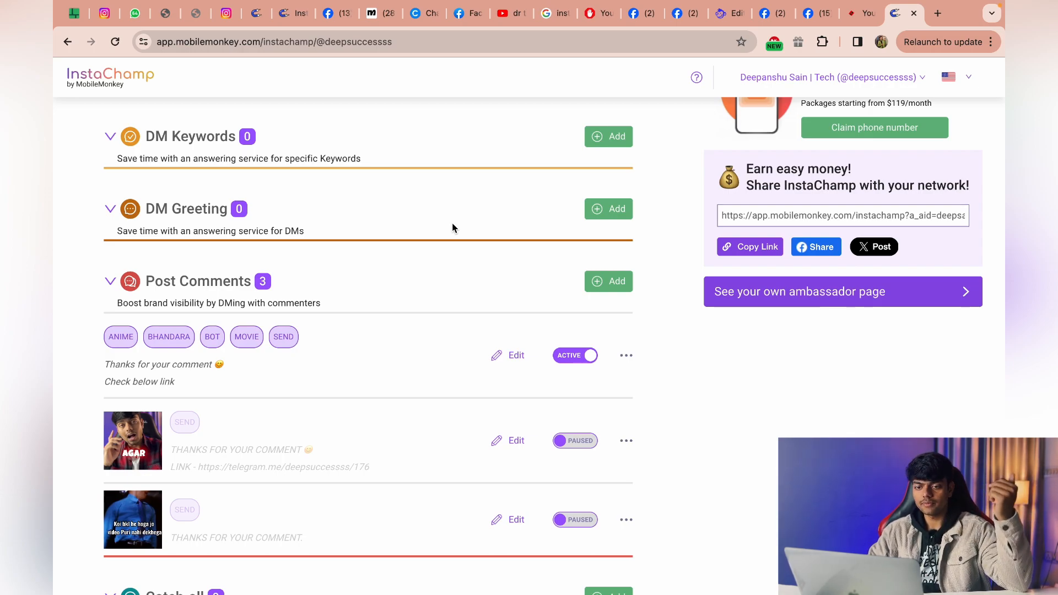
scroll(404, 306, "down", 2)
scroll(404, 309, "down", 1)
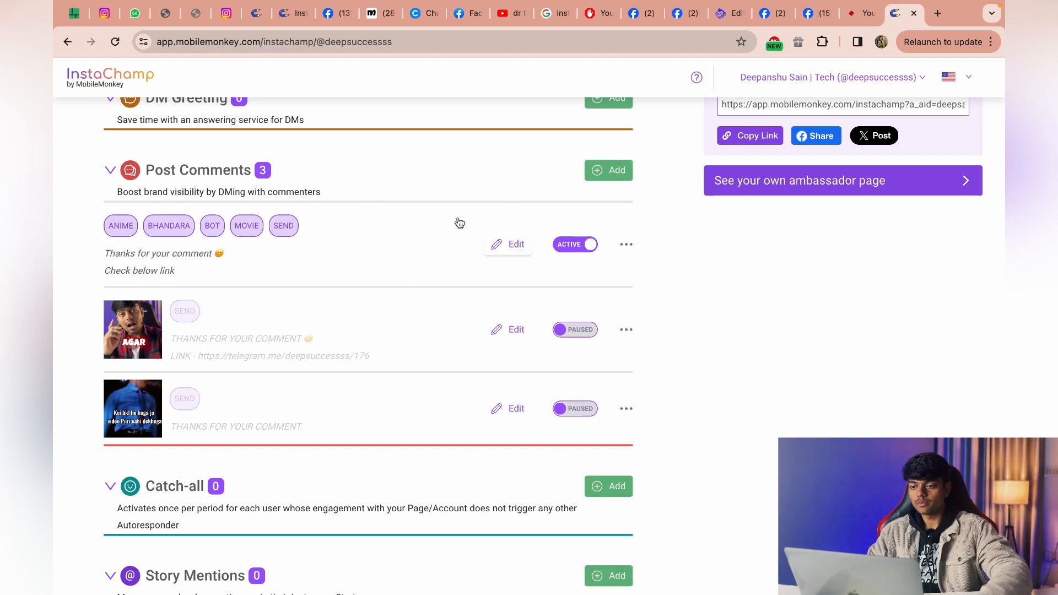
Add a Post Comments autoresponder for a specific Instagram post, choosing the post with the train corridor image.
left_click(612, 169)
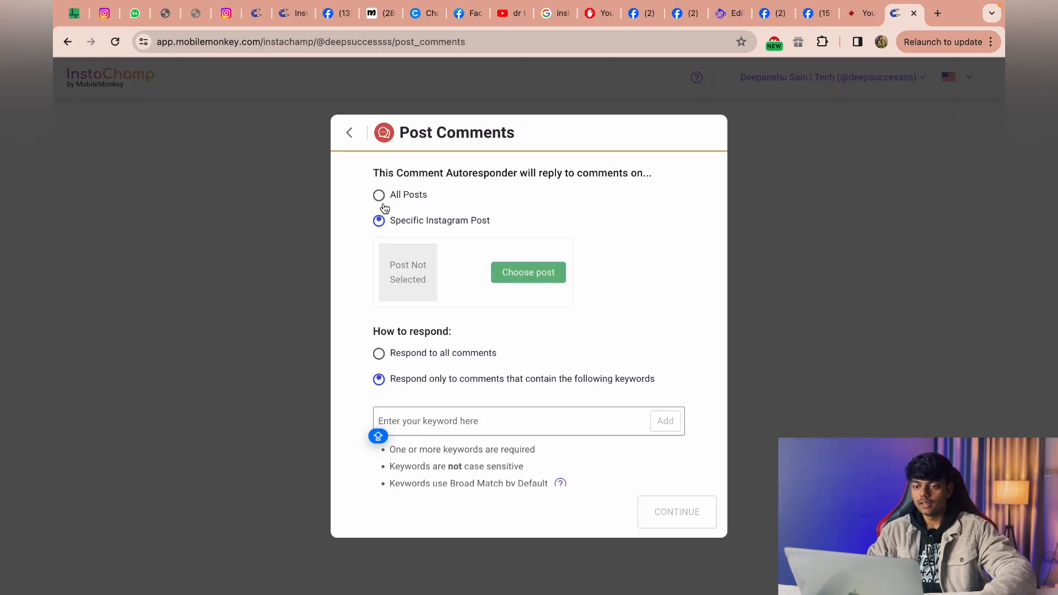
left_click(379, 196)
left_click(379, 222)
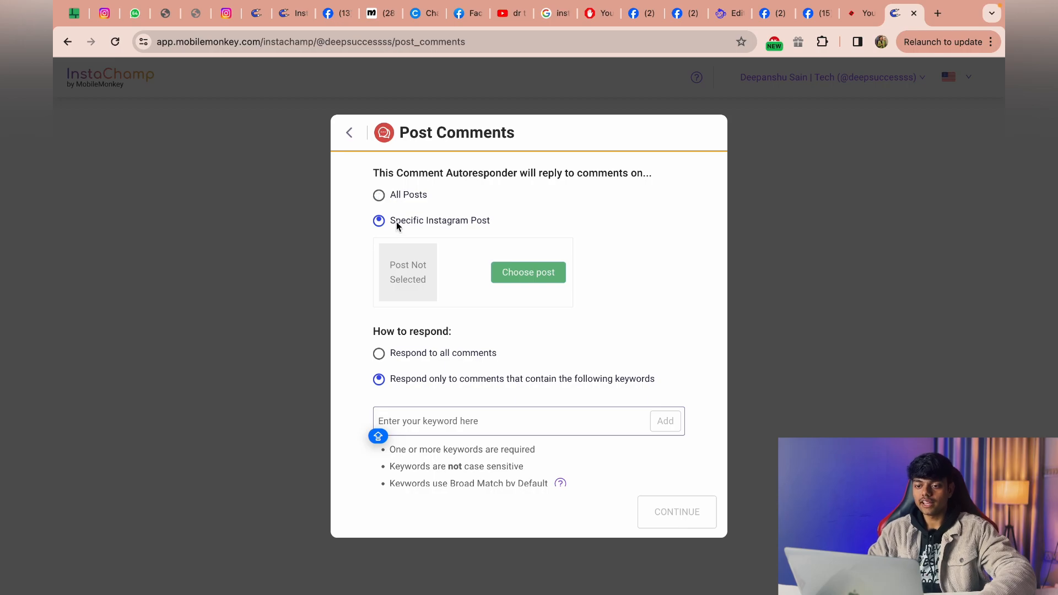
left_click(379, 196)
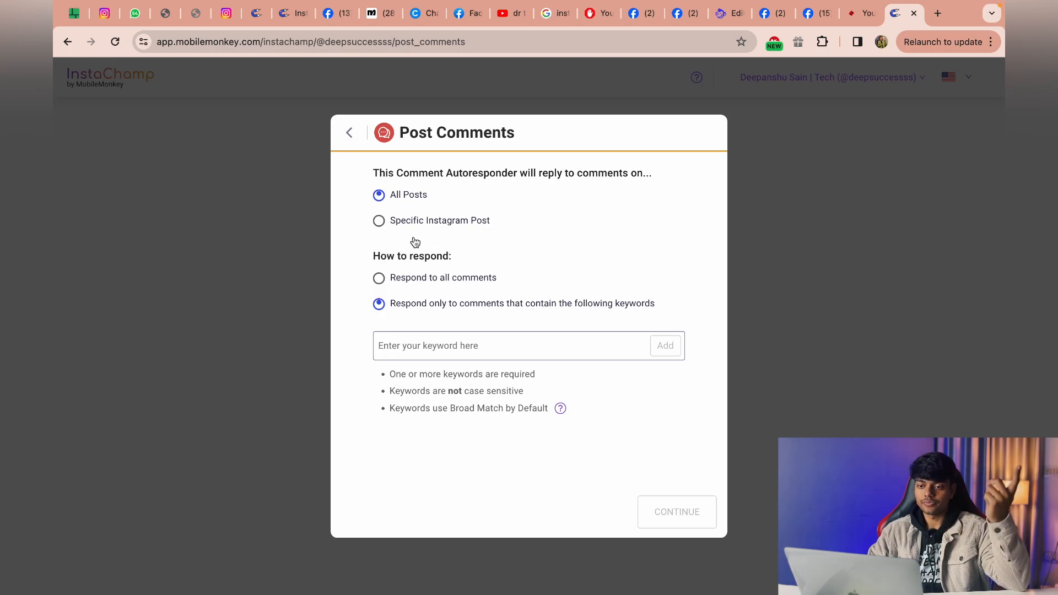
left_click(380, 222)
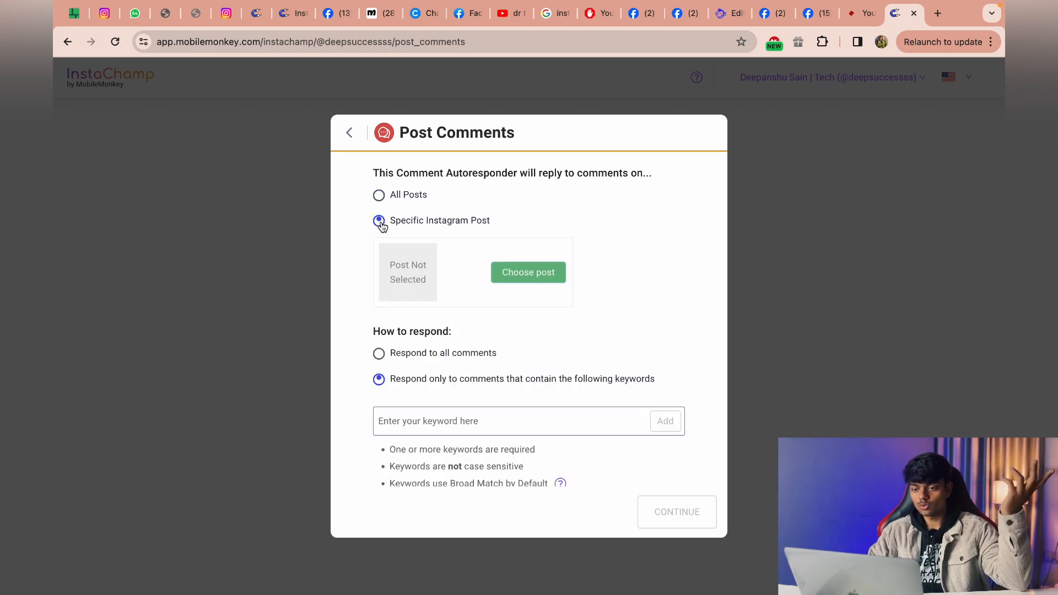
left_click(517, 278)
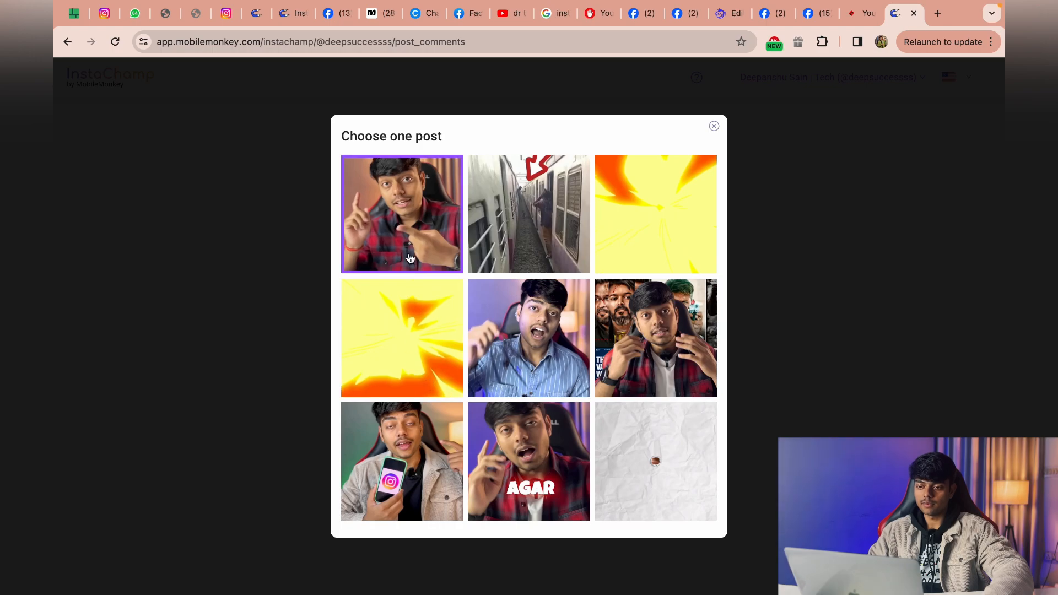
left_click(479, 264)
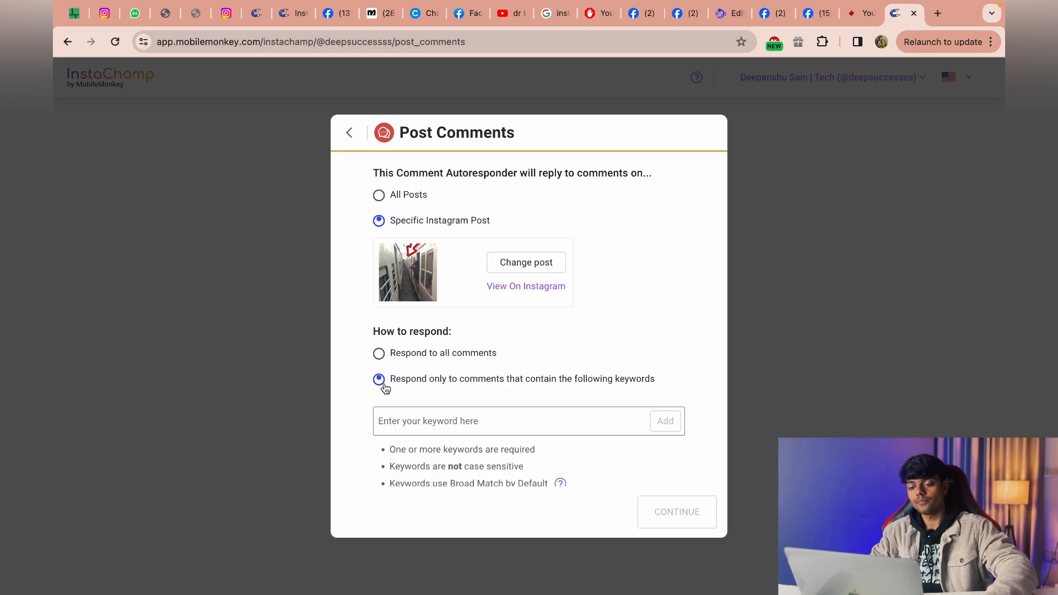
Add the trigger keywords YES and SEND to the comment autoresponder and continue to the reply options.
left_click(449, 422)
type("YES")
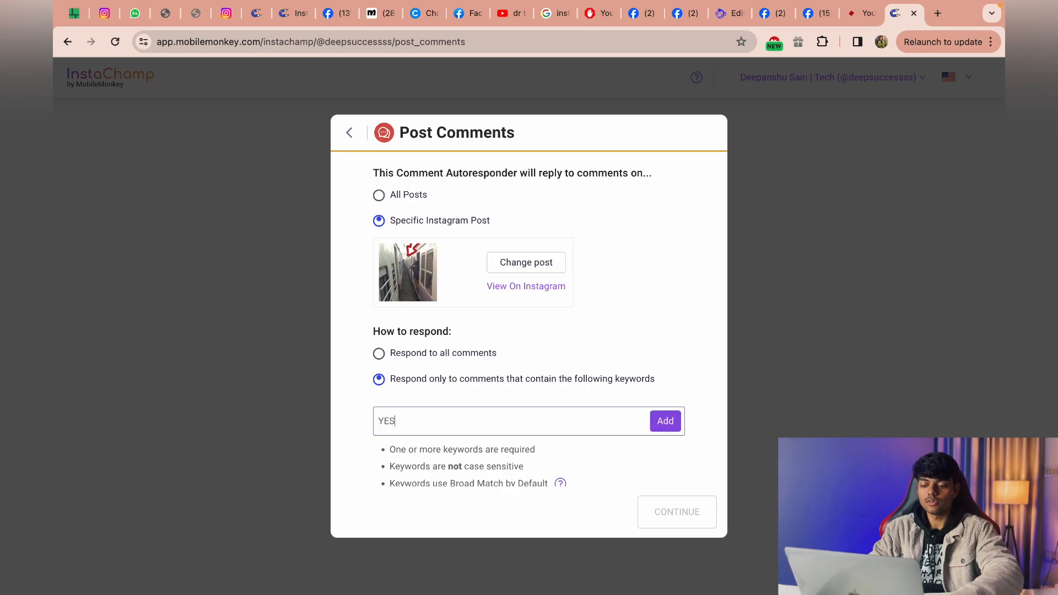
key("Return")
type("SEND")
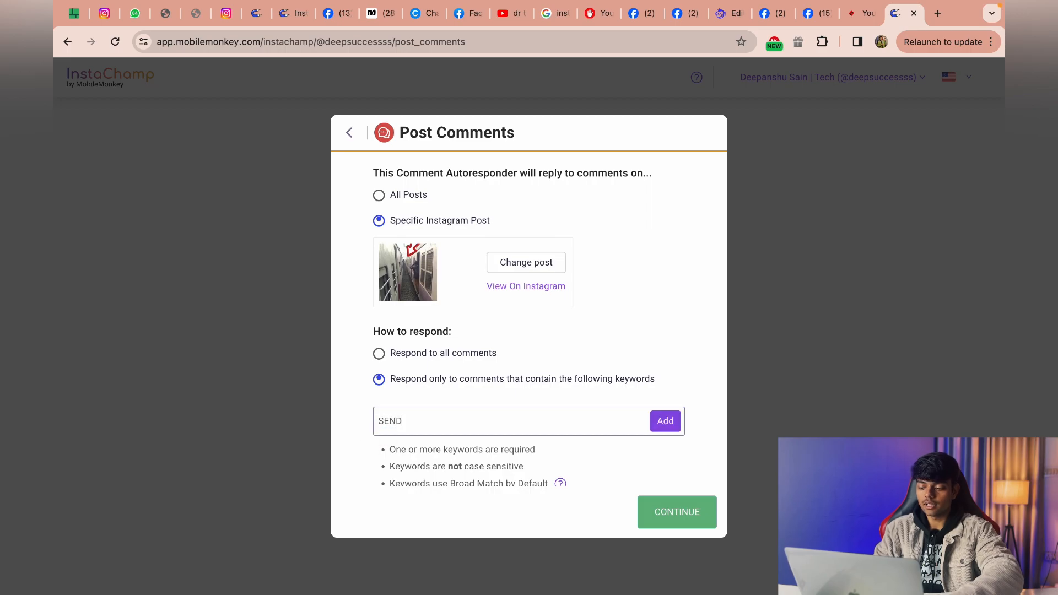
key("Return")
scroll(516, 429, "down", 2)
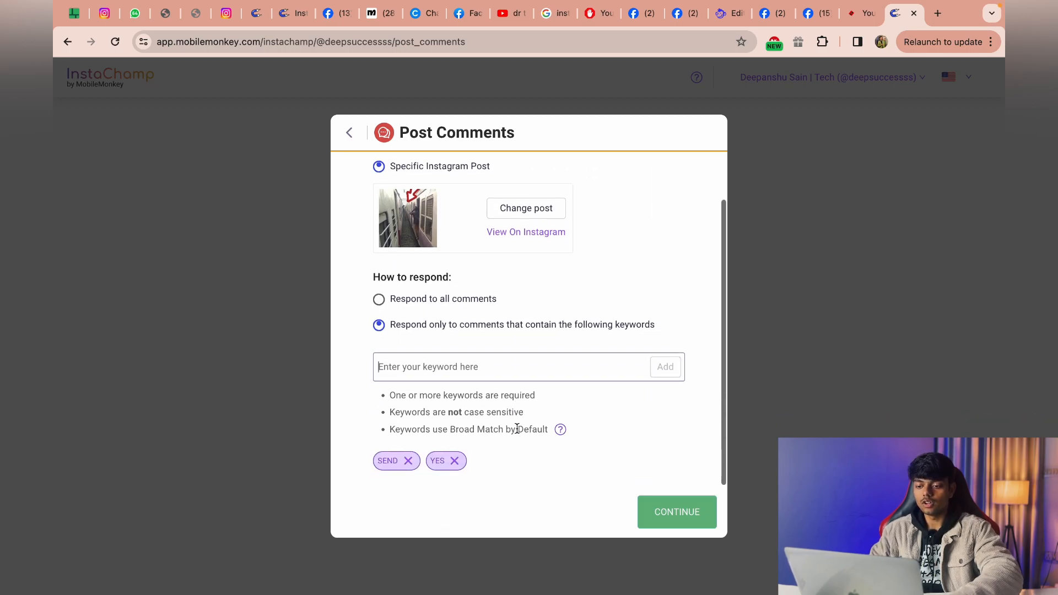
key("Caps_Lock")
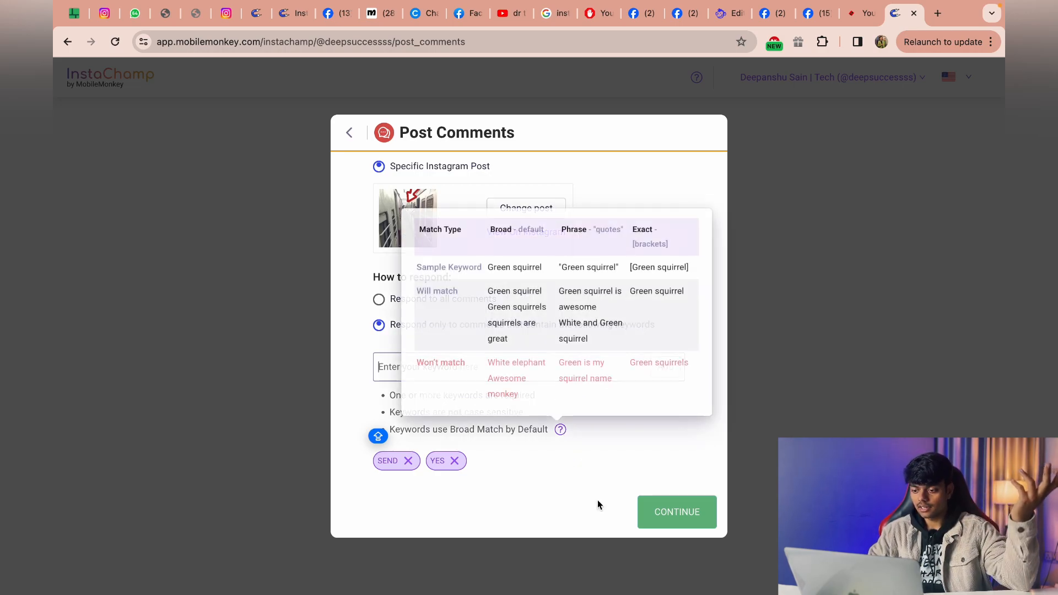
left_click(668, 515)
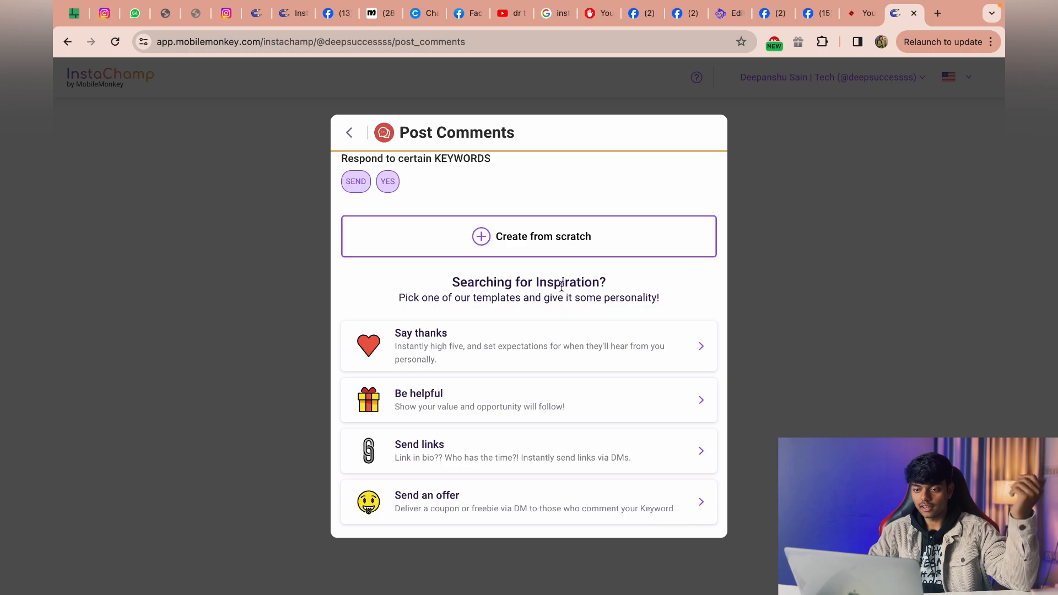
Create the autoresponder from scratch and write "THANKS FOR COMMENT" as the first DM reply message.
left_click(547, 231)
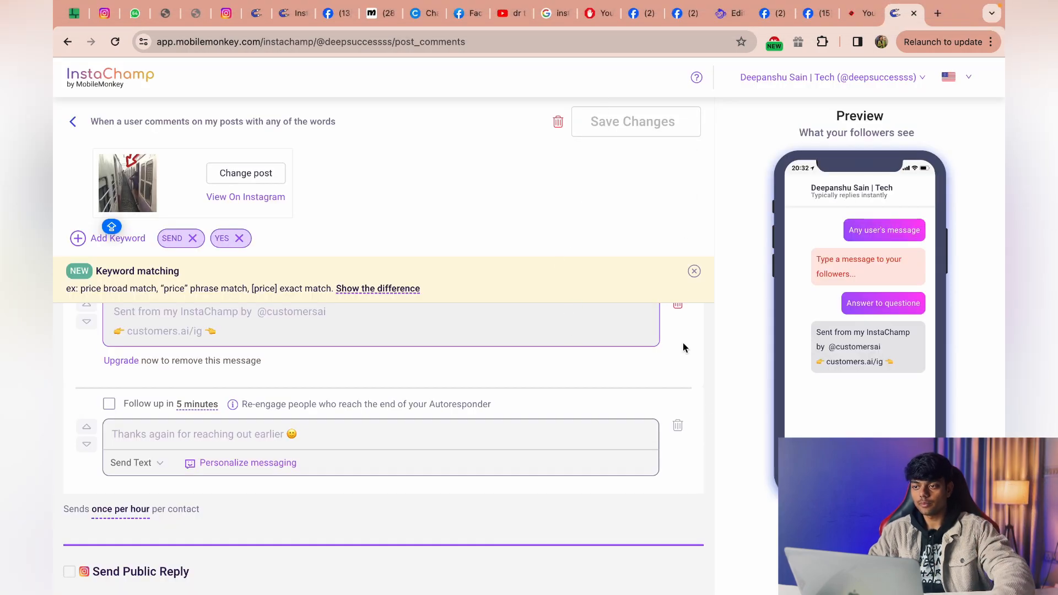
mouse_move(397, 288)
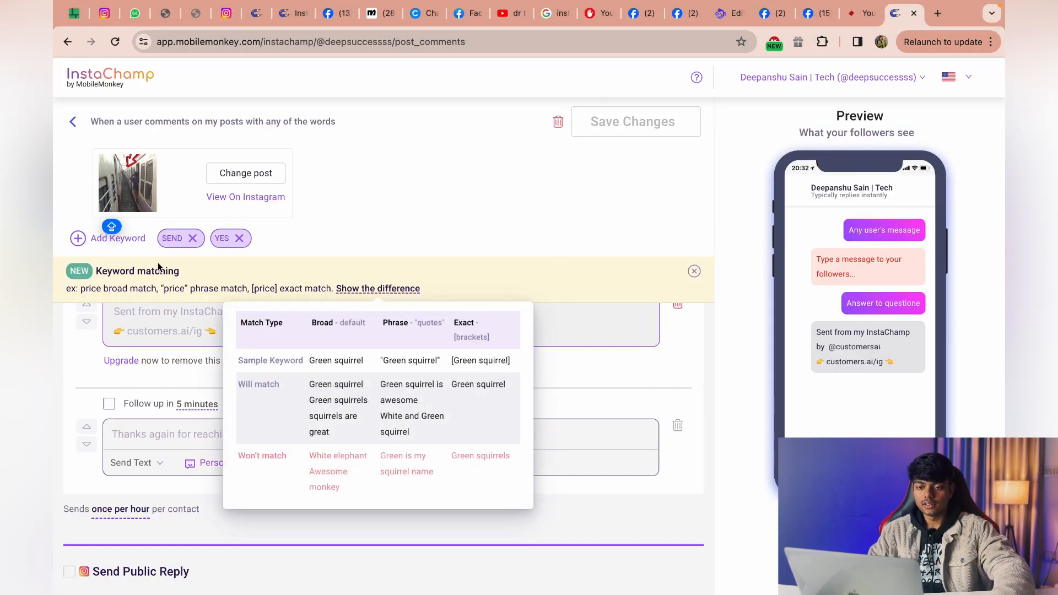
scroll(556, 398, "up", 3)
left_click(401, 397)
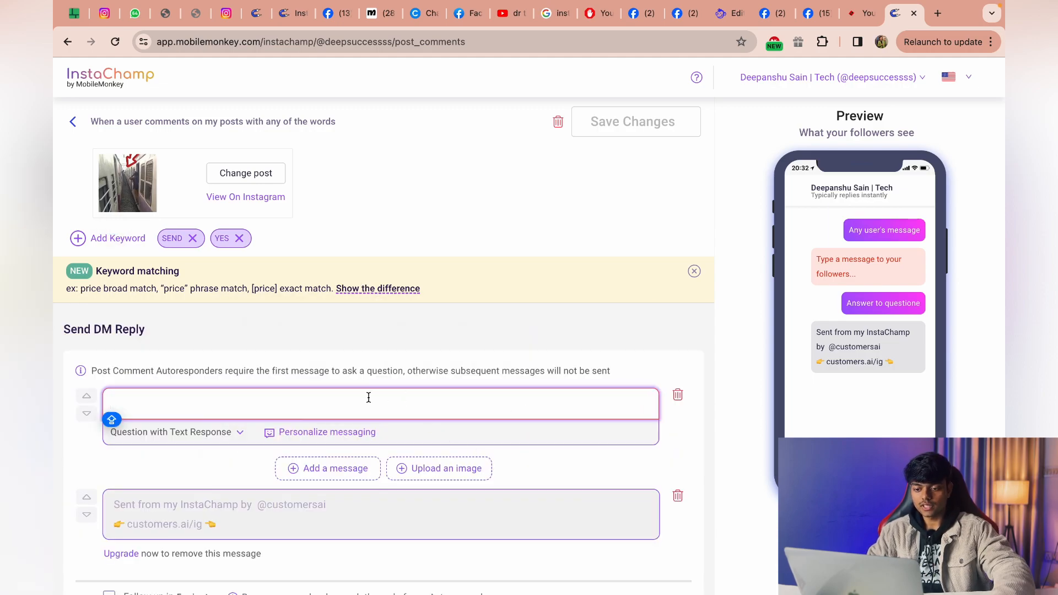
type("TH")
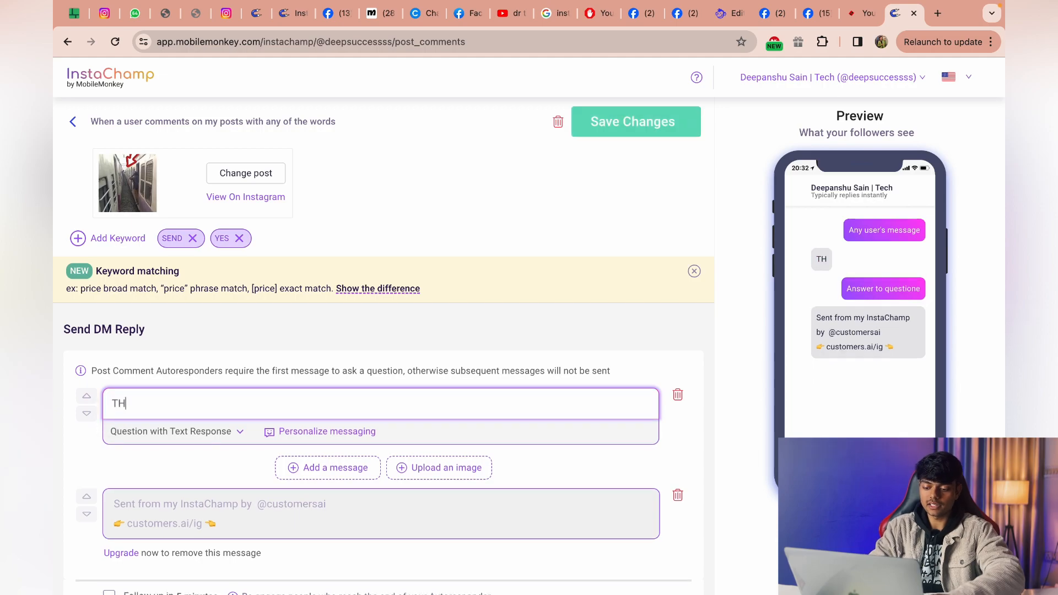
type("ANKS FOR")
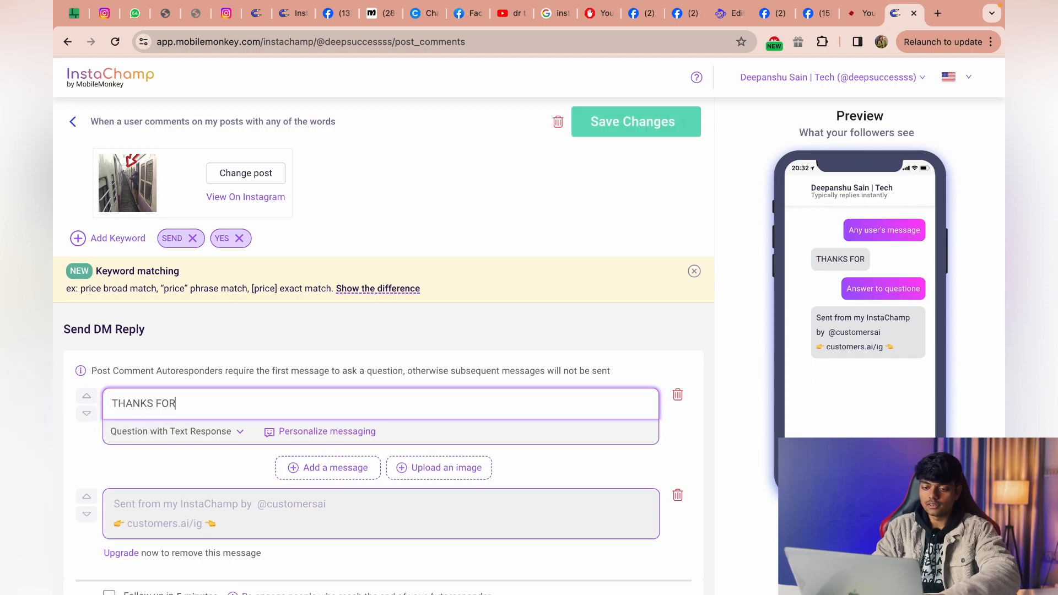
type(" COMMEN")
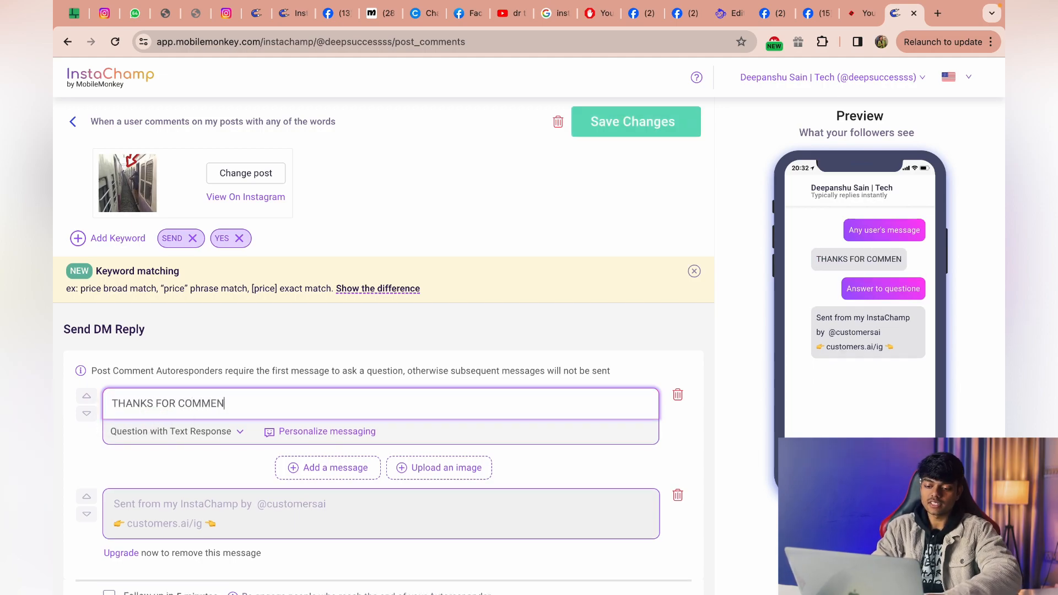
type("T")
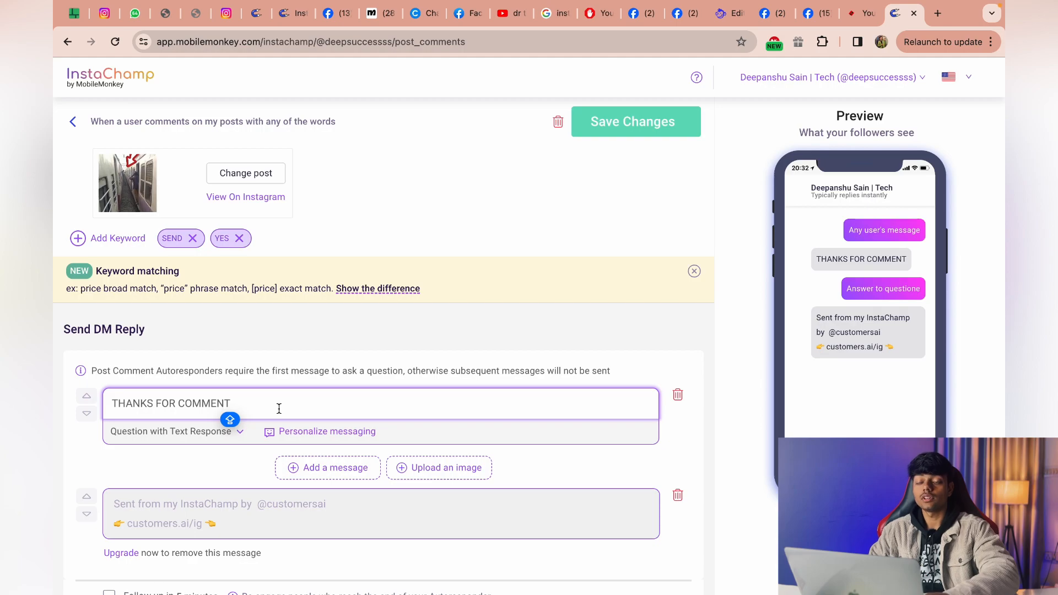
Change the first DM message's type to Send Link List and remove its default customers.ai link.
left_click(167, 435)
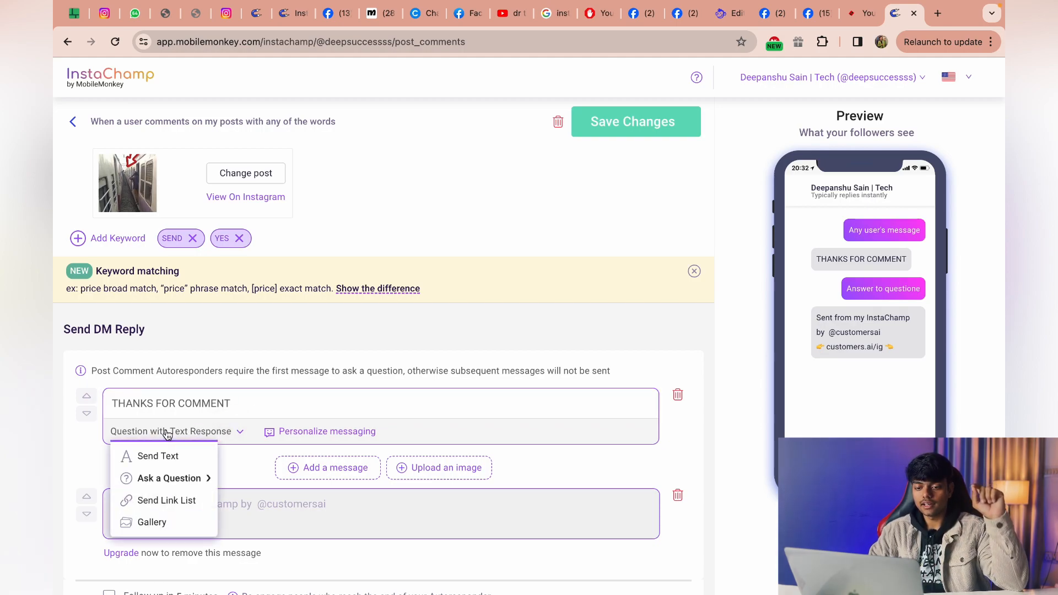
left_click(165, 503)
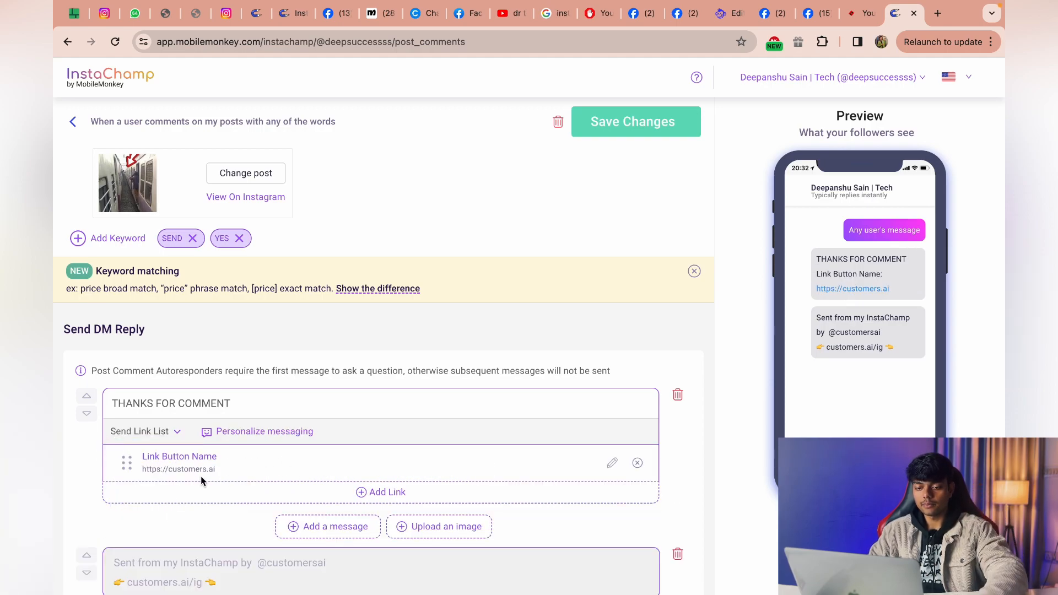
left_click(638, 464)
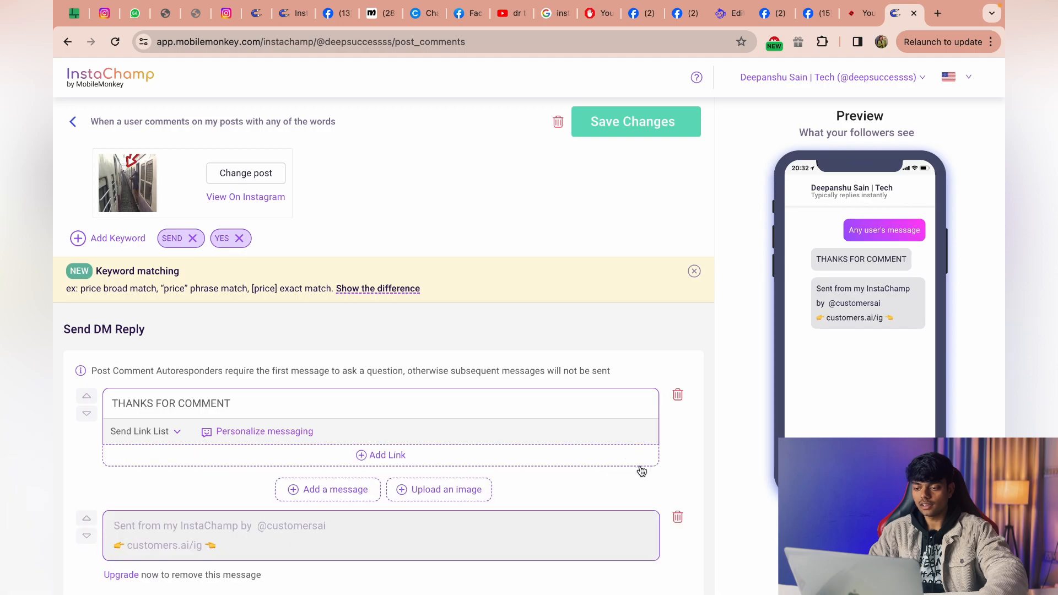
left_click(375, 459)
left_click(424, 142)
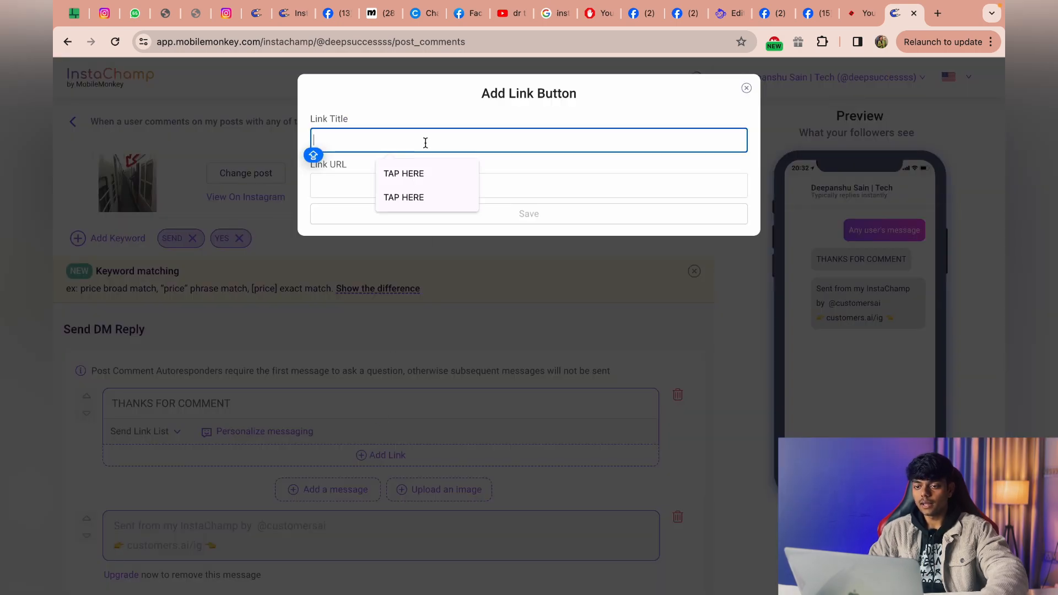
left_click(517, 185)
key("Caps_Lock")
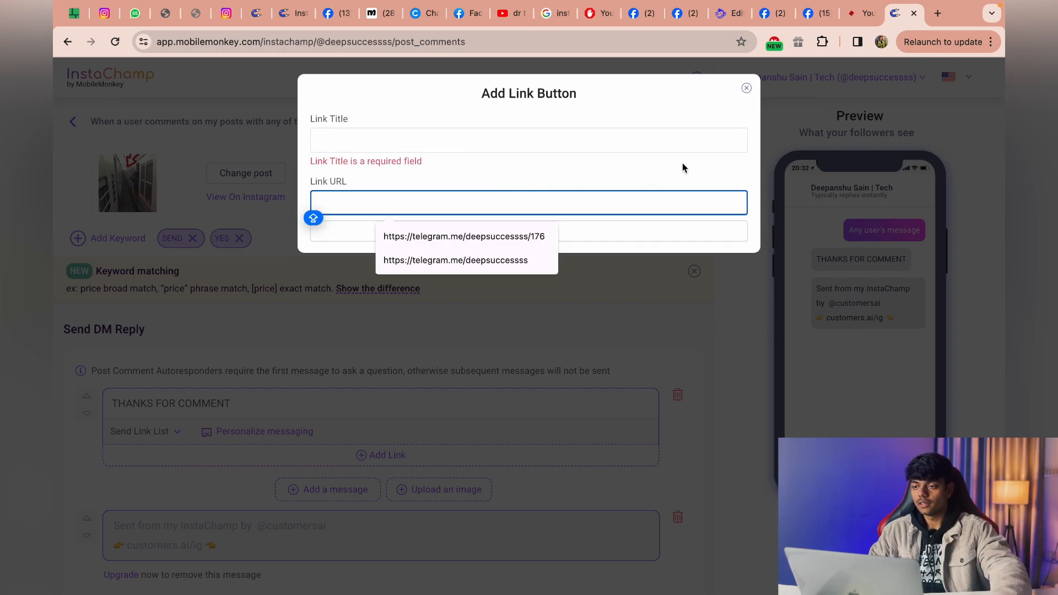
left_click(747, 93)
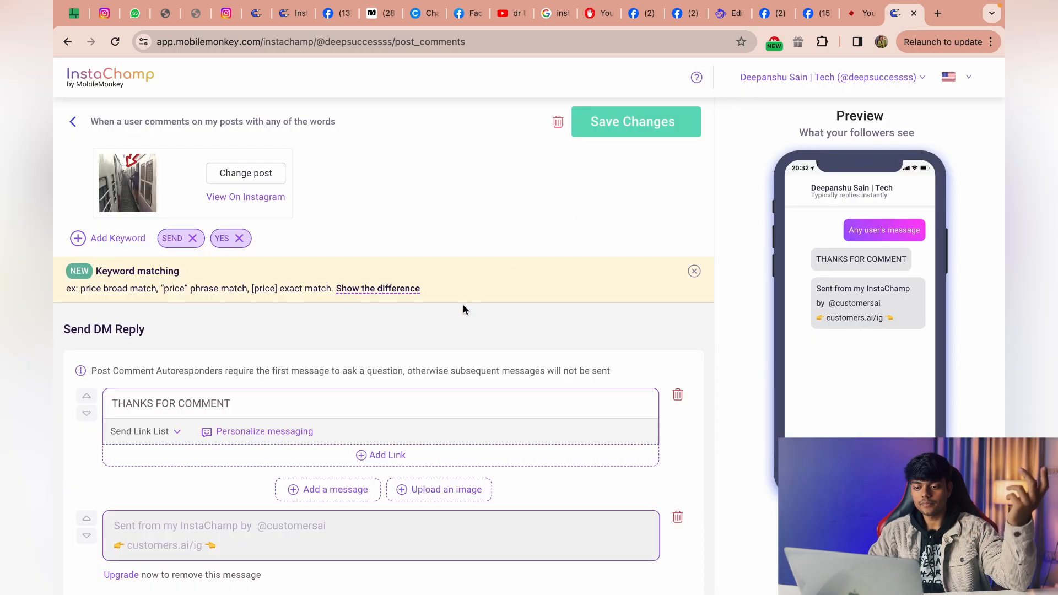
Add another text message to the DM reply and review the follow-up and public reply options.
scroll(462, 307, "down", 2)
scroll(463, 306, "up", 2)
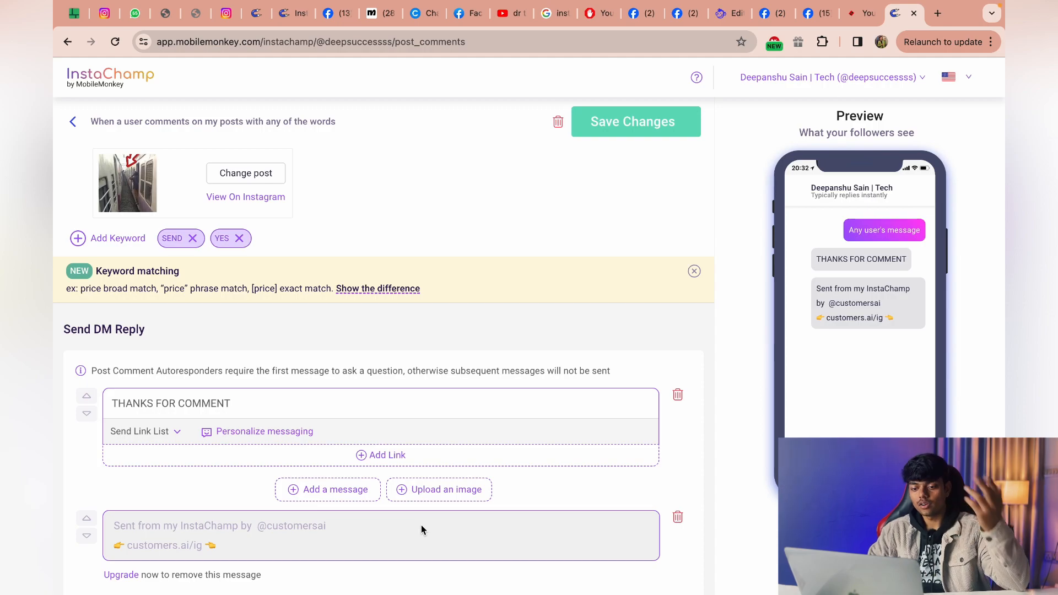
left_click(328, 491)
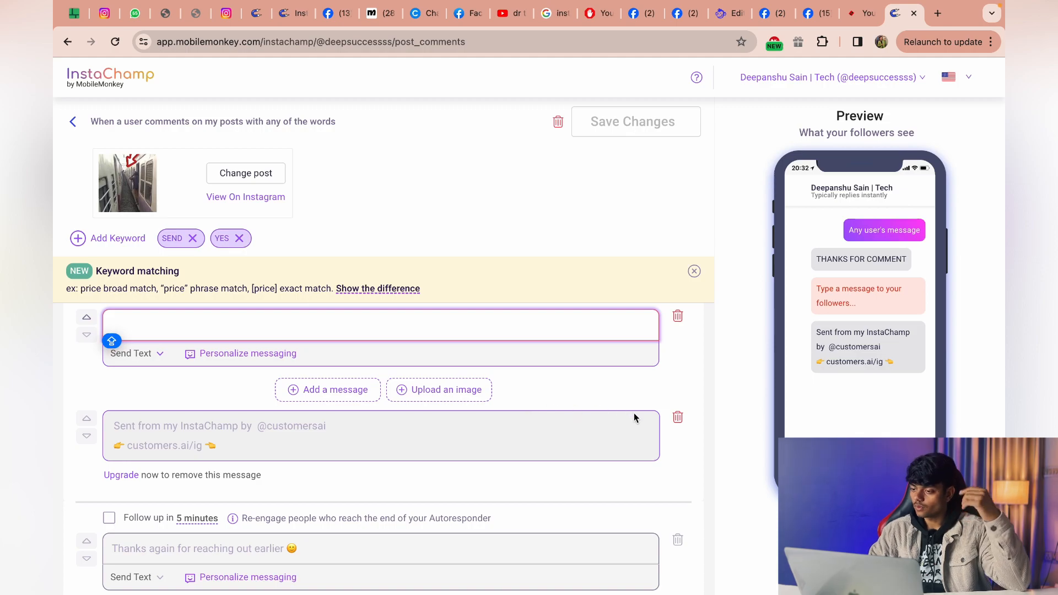
scroll(635, 417, "down", 2)
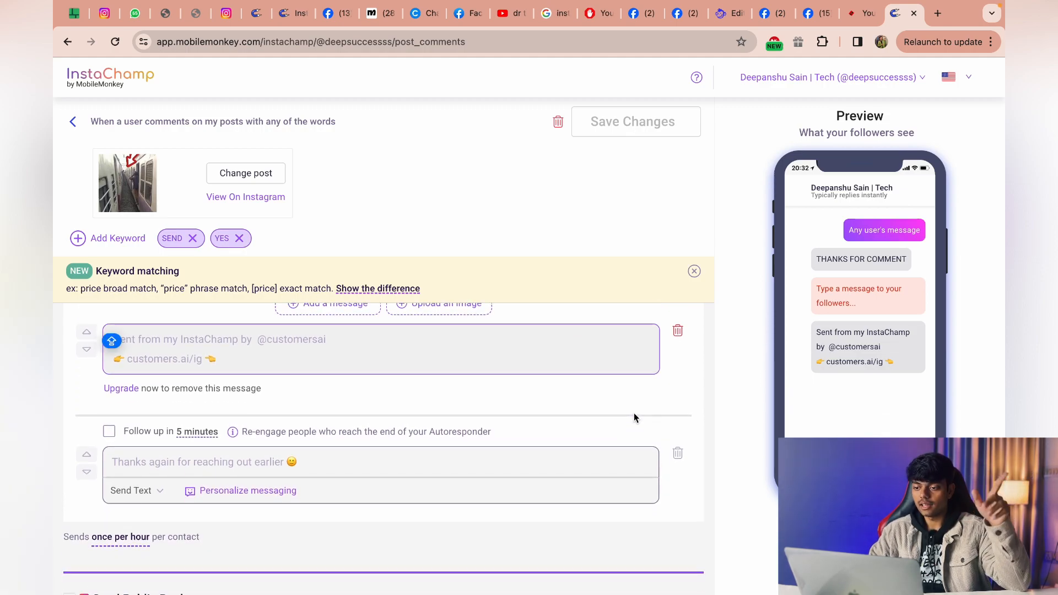
scroll(633, 414, "down", 1)
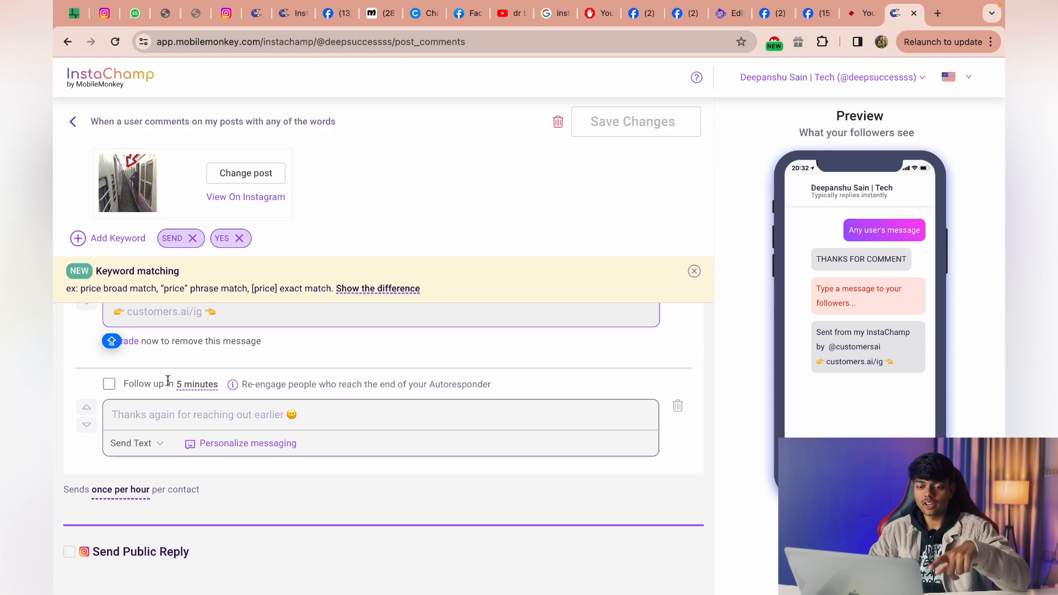
left_click_drag(119, 384, 211, 382)
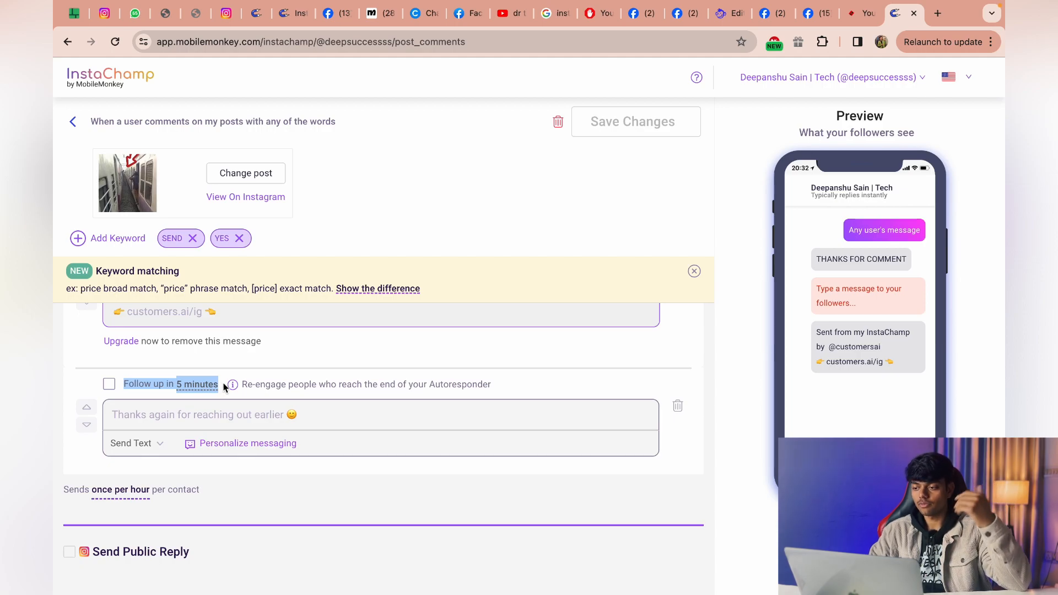
left_click(158, 363)
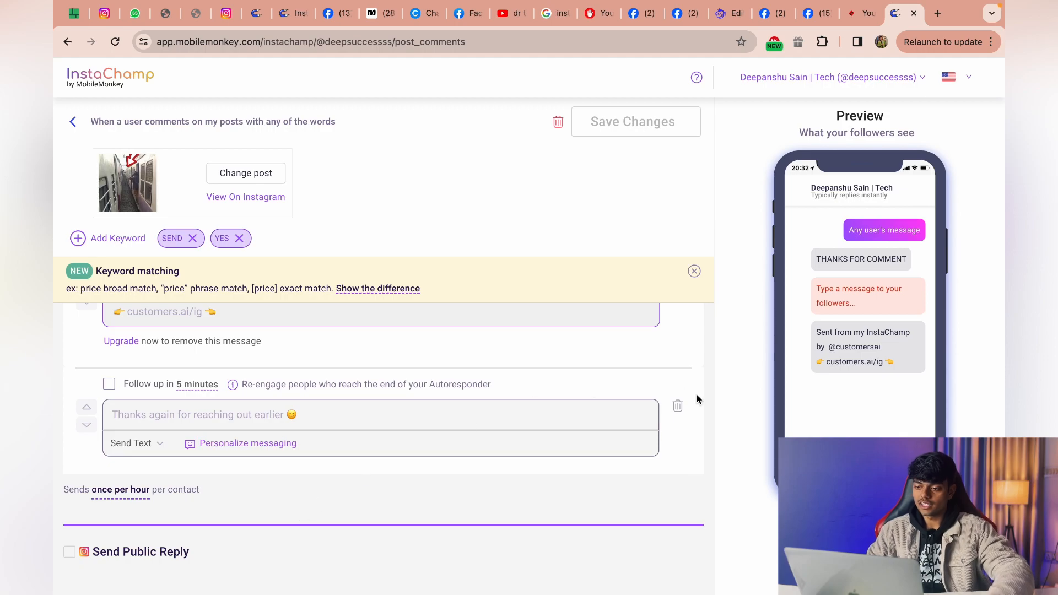
Leave the comment autoresponder editor and abandon the unsaved changes.
scroll(686, 389, "up", 5)
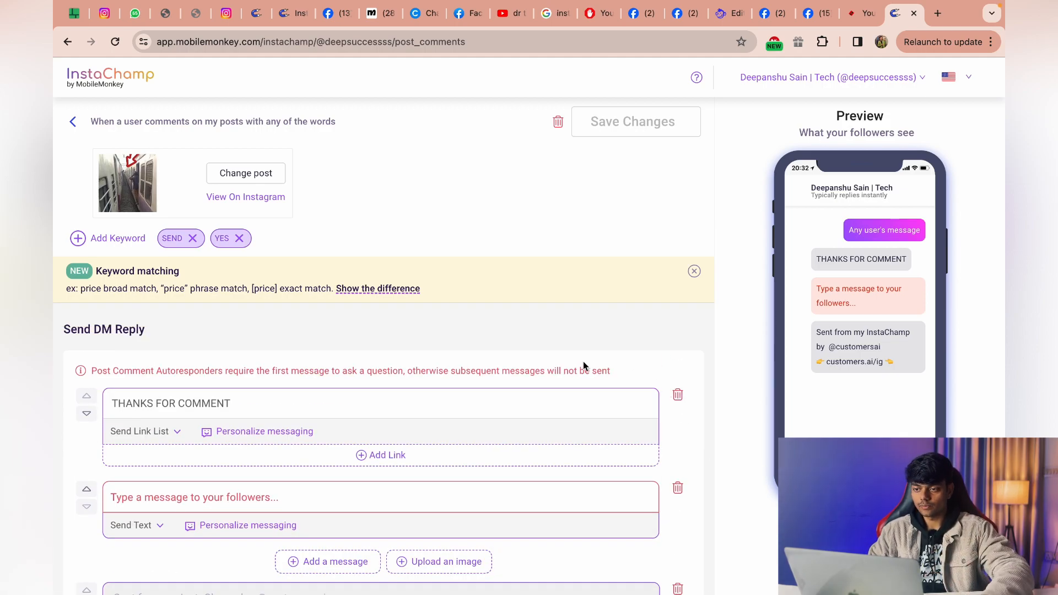
scroll(520, 466, "down", 5)
scroll(520, 468, "up", 5)
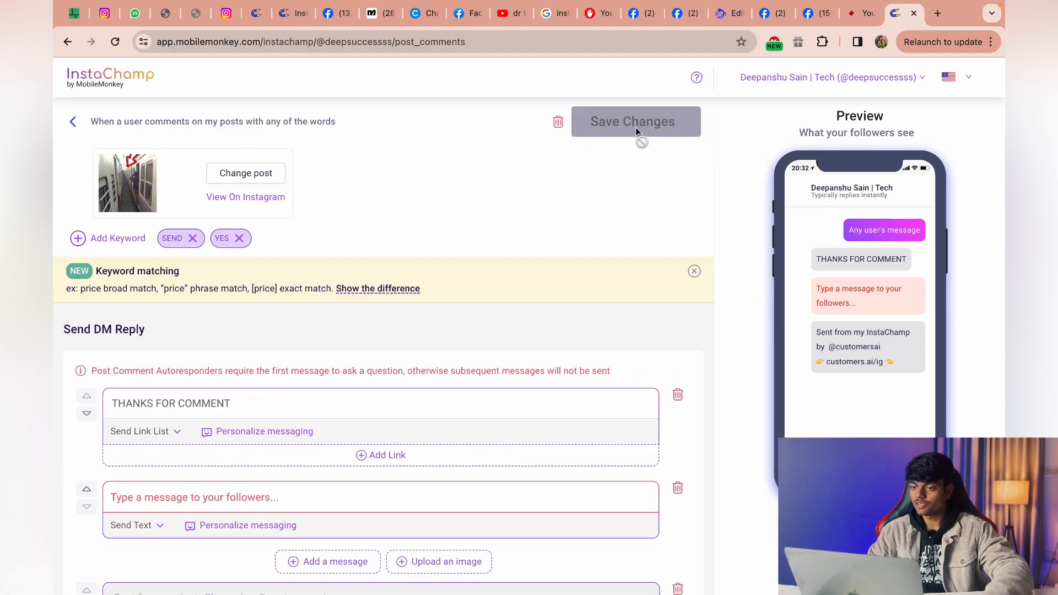
key("Escape")
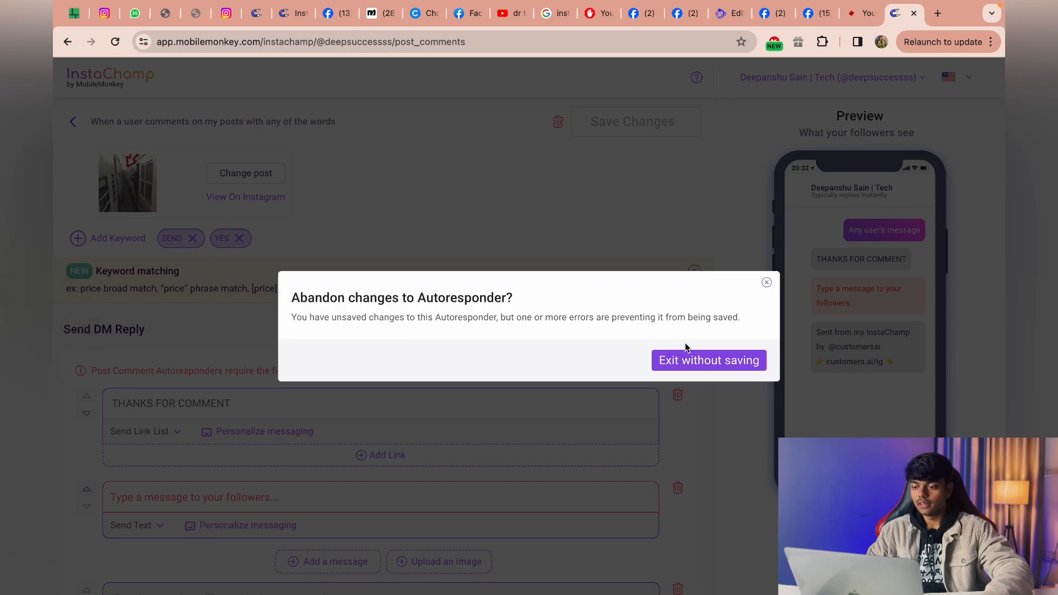
left_click(689, 360)
Review the existing Post Comments autoresponders and the other autoresponder types on the dashboard.
scroll(445, 377, "down", 3)
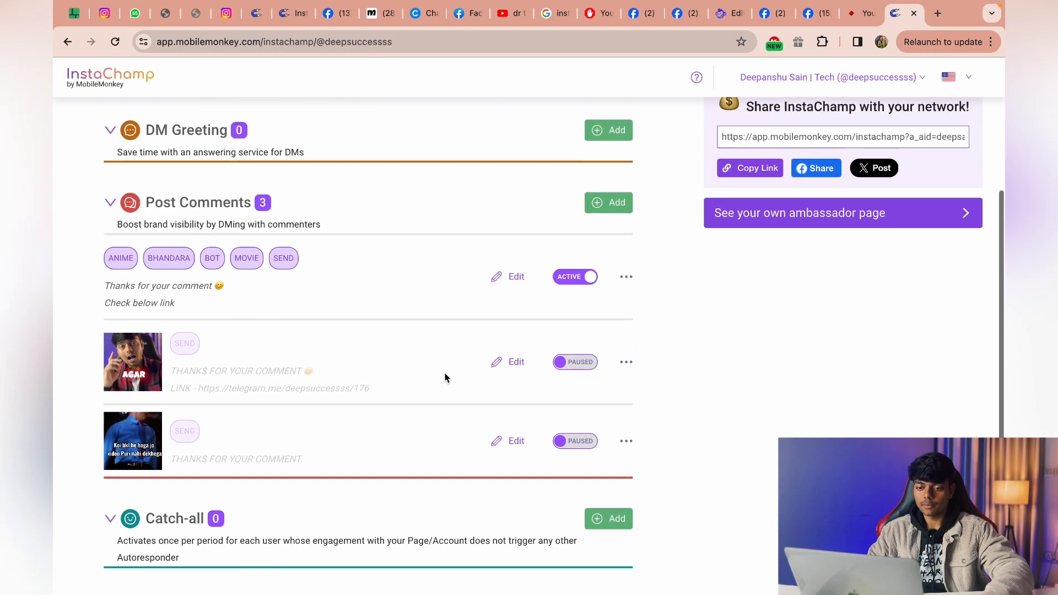
scroll(445, 377, "down", 1)
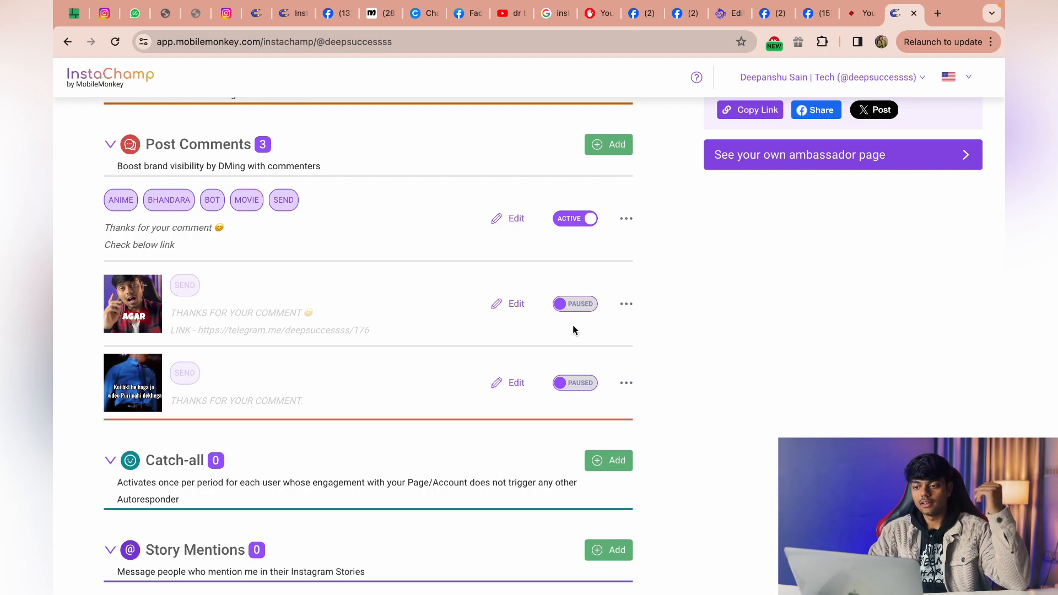
scroll(516, 274, "up", 4)
scroll(516, 274, "down", 2)
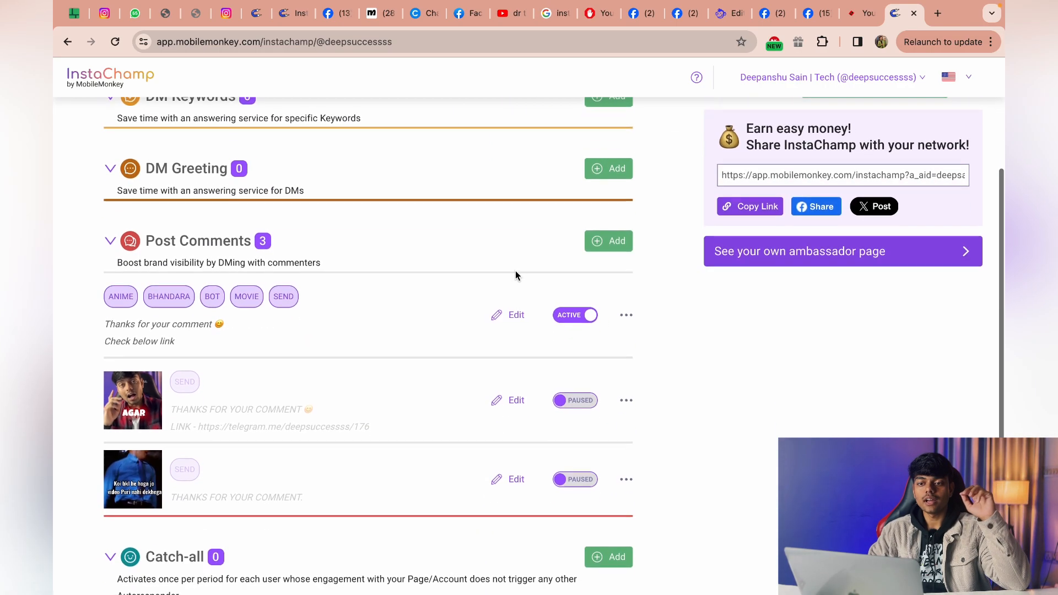
scroll(516, 274, "up", 1)
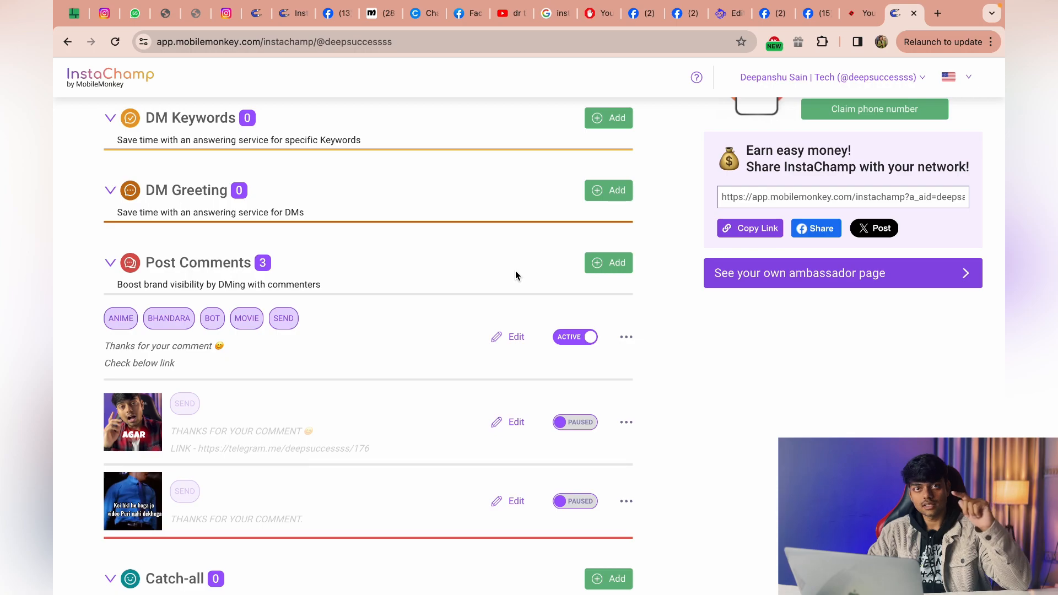
scroll(515, 270, "down", 5)
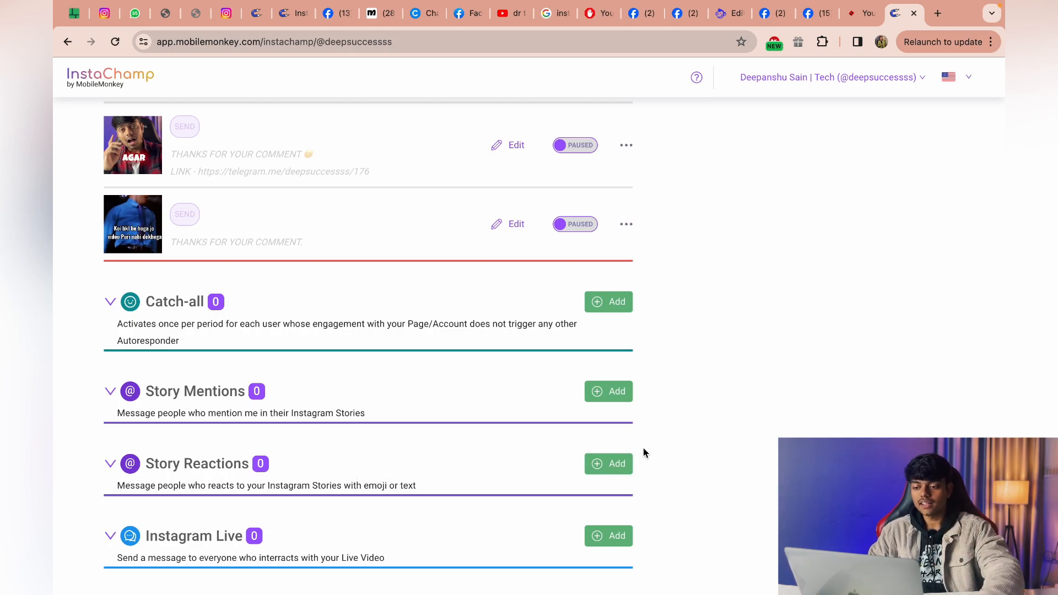
Inspect the Story Reactions trigger options, including responding to reactions with specific words, and leave without creating an autoresponder.
left_click(606, 467)
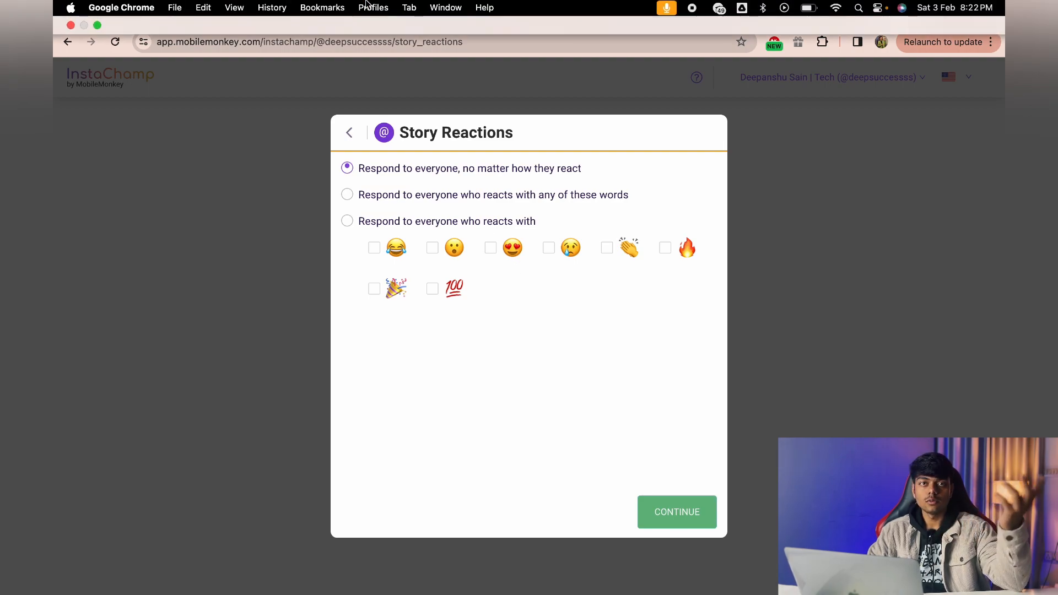
left_click(347, 196)
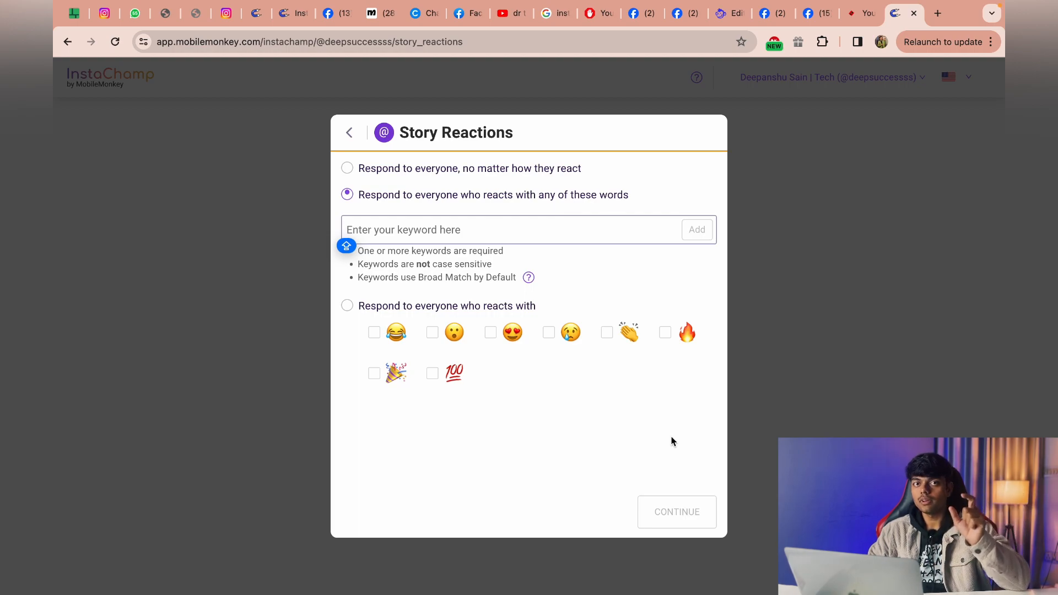
left_click(350, 133)
scroll(713, 160, "down", 2)
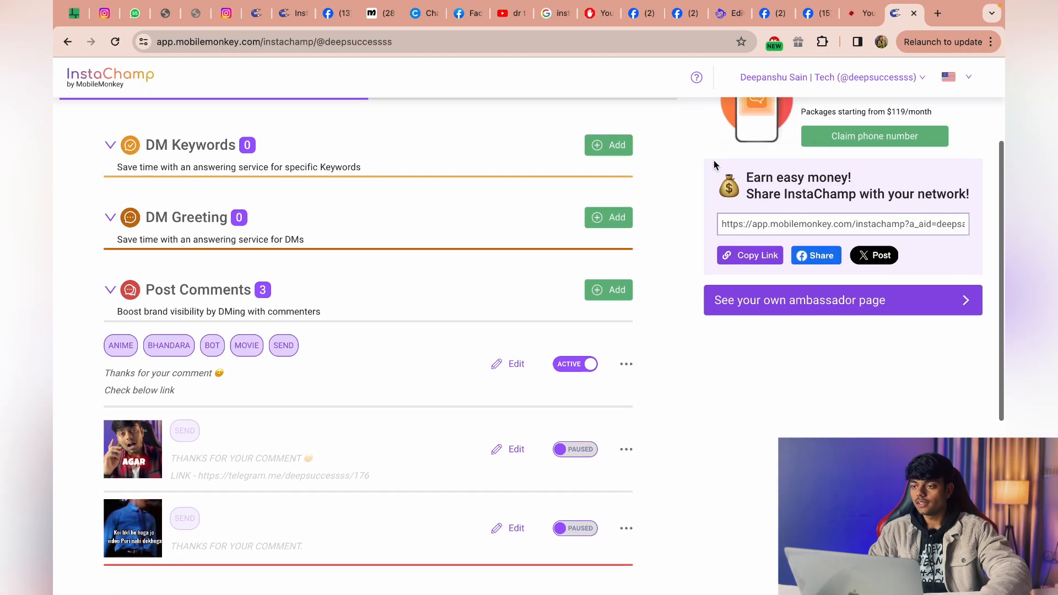
Review the account's subscription plans and the Total Monthly Sends options, and return to the autoresponder dashboard.
left_click(891, 78)
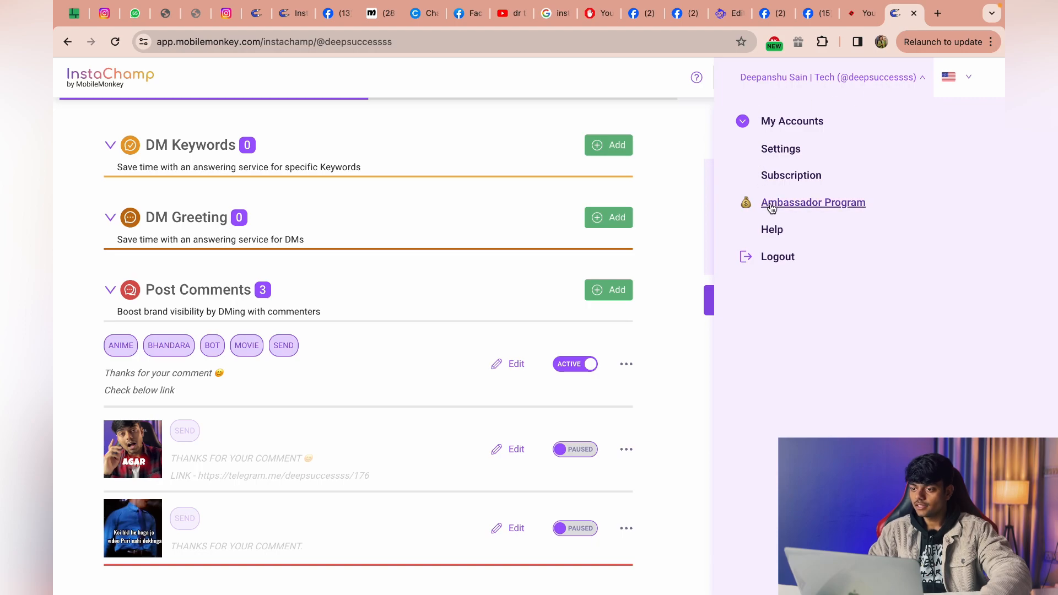
left_click(790, 175)
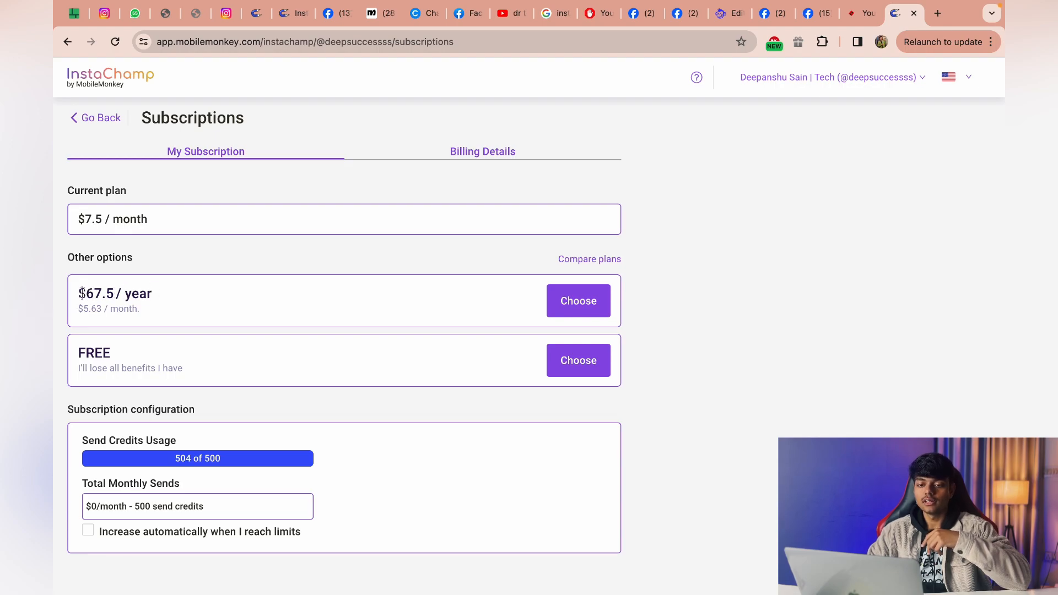
left_click_drag(79, 293, 156, 296)
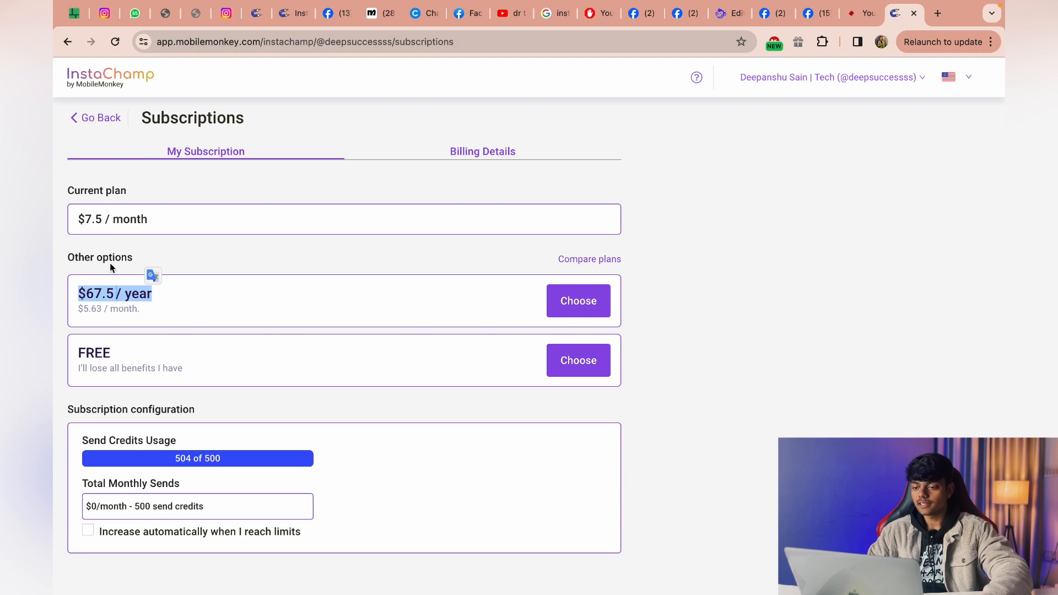
left_click(237, 305)
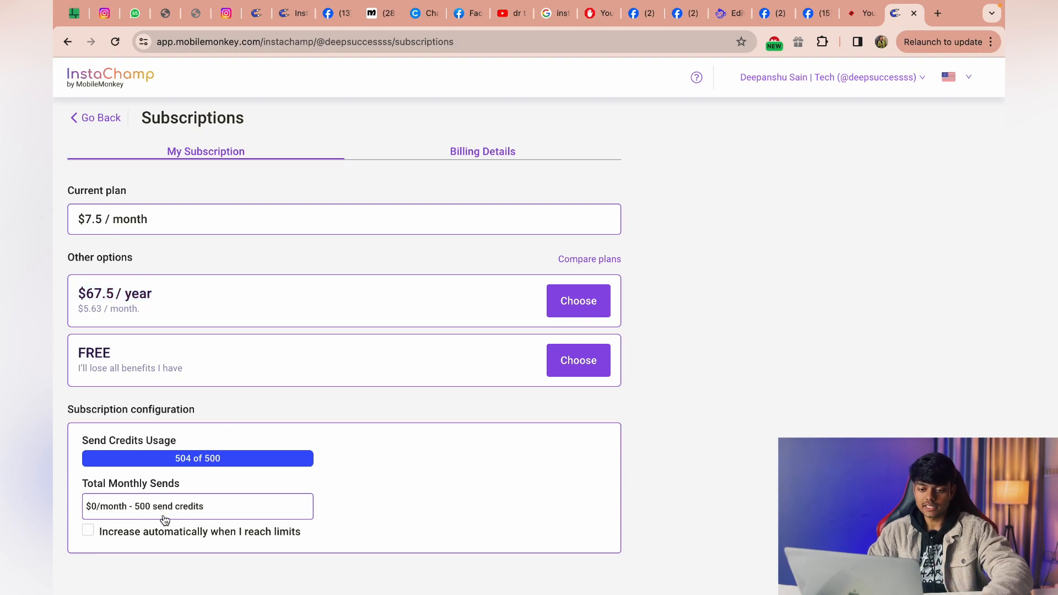
left_click(233, 506)
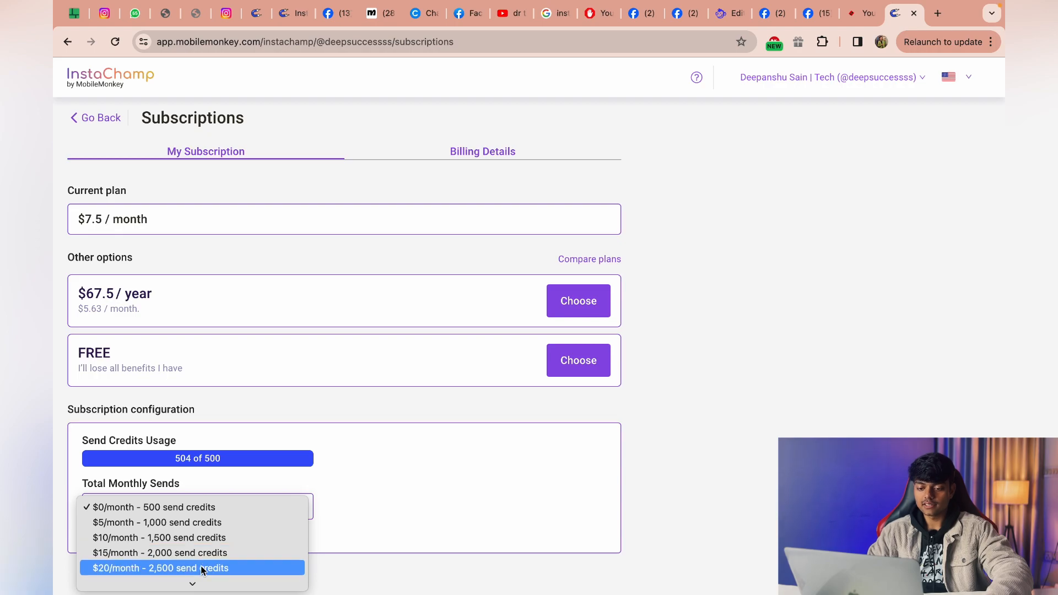
left_click(424, 475)
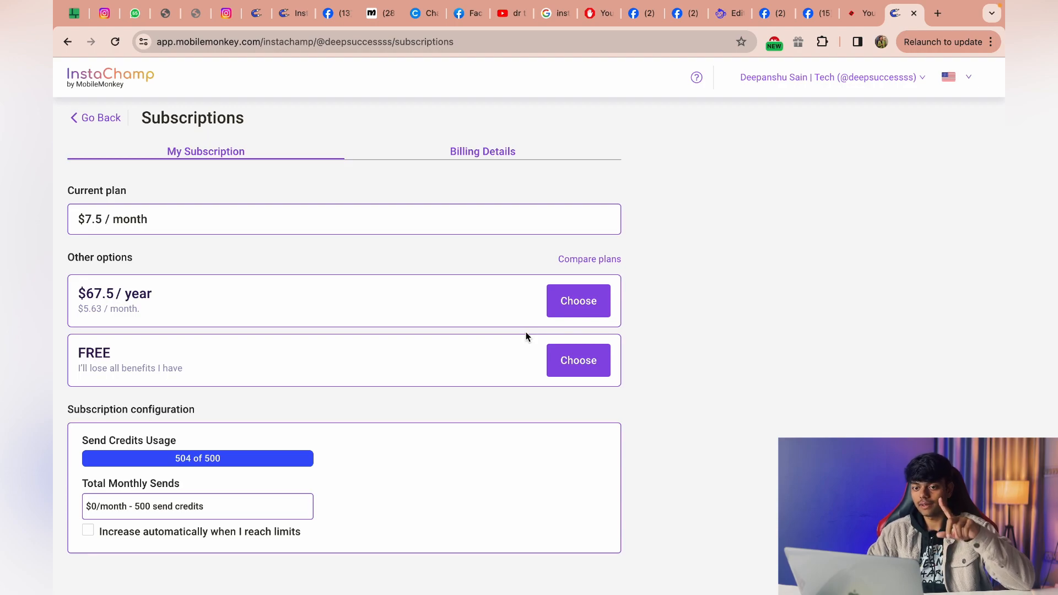
scroll(525, 331, "left", 5)
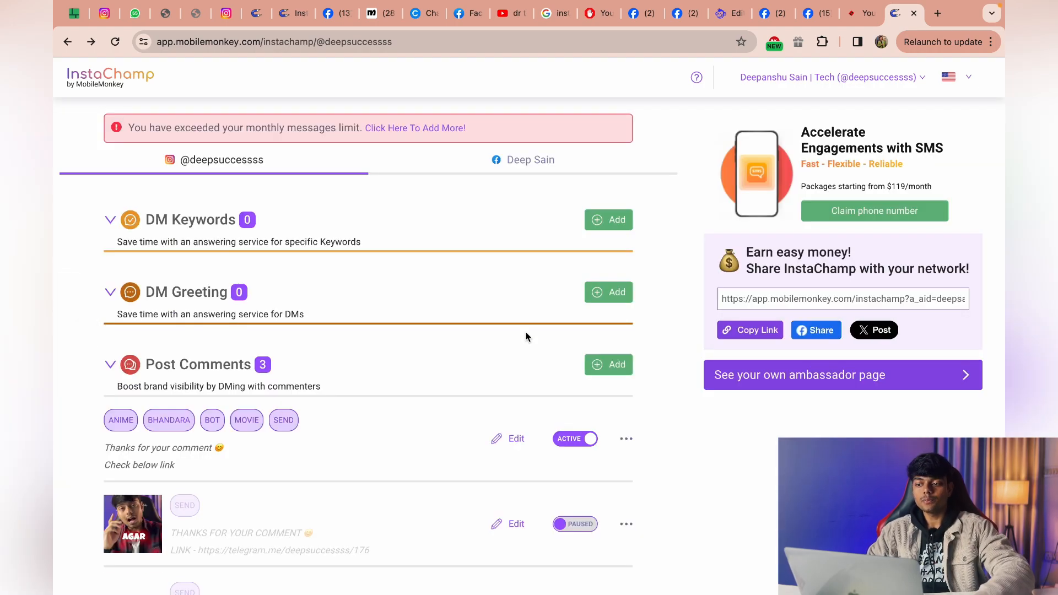
scroll(526, 332, "down", 2)
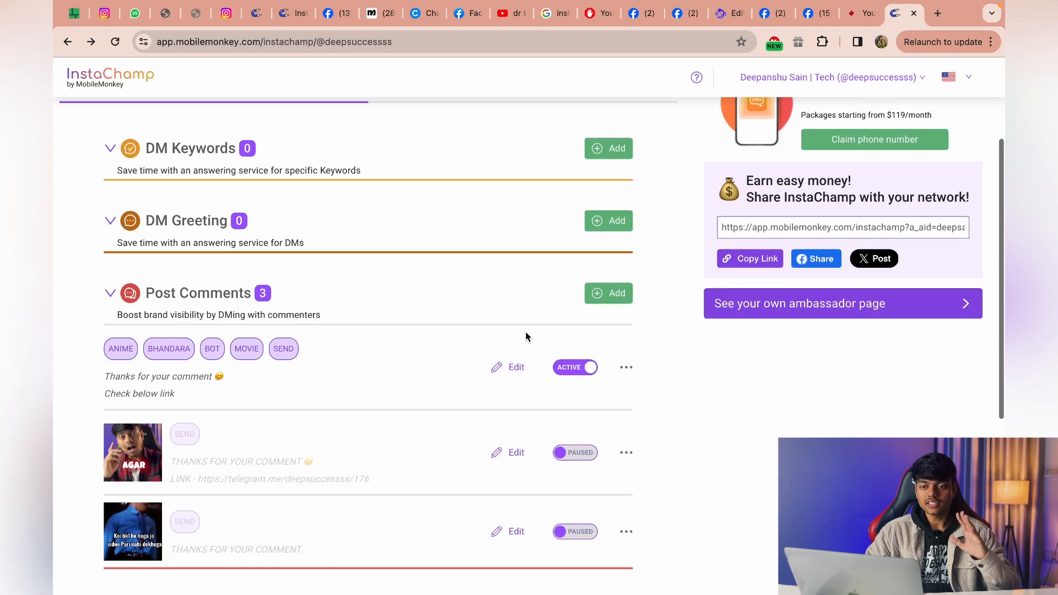